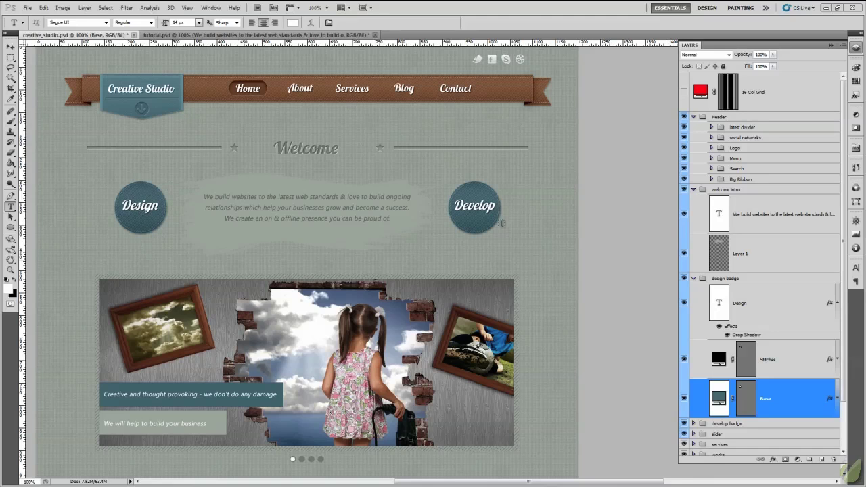
Switch to tutorial.psd, group the layers from the intro text through the welcome bar, and name the group "welcome".
left_click(270, 35)
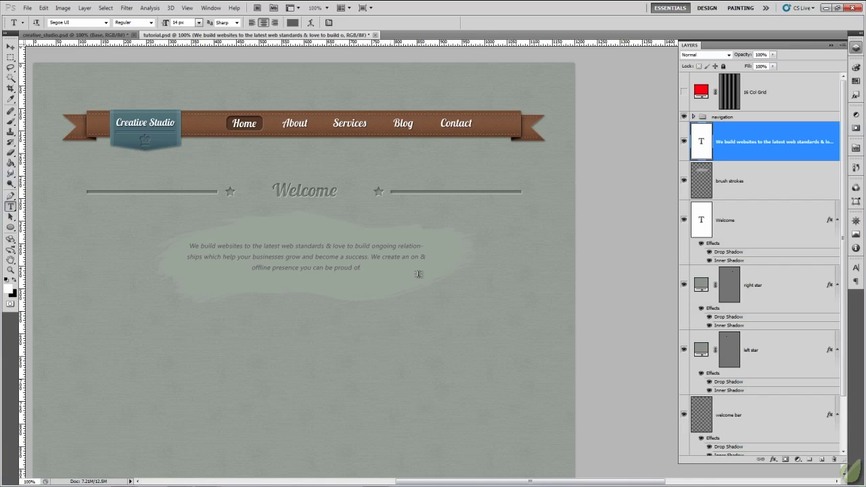
left_click(777, 420, "shift")
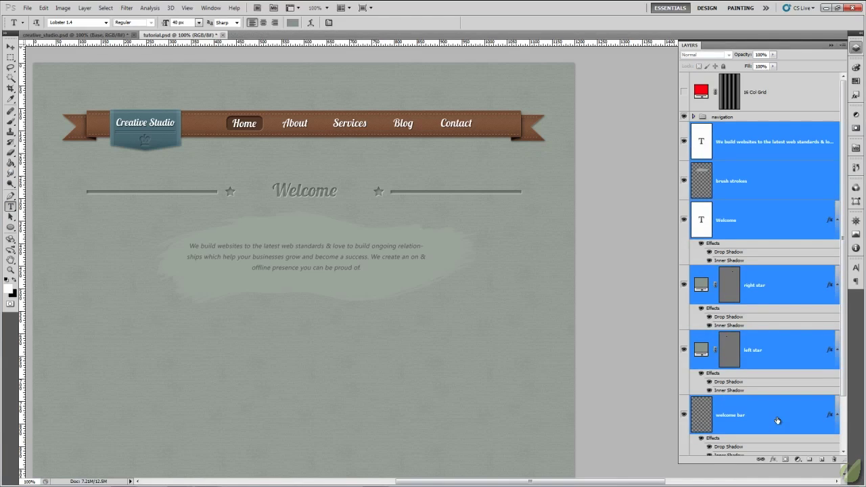
key("ctrl+g")
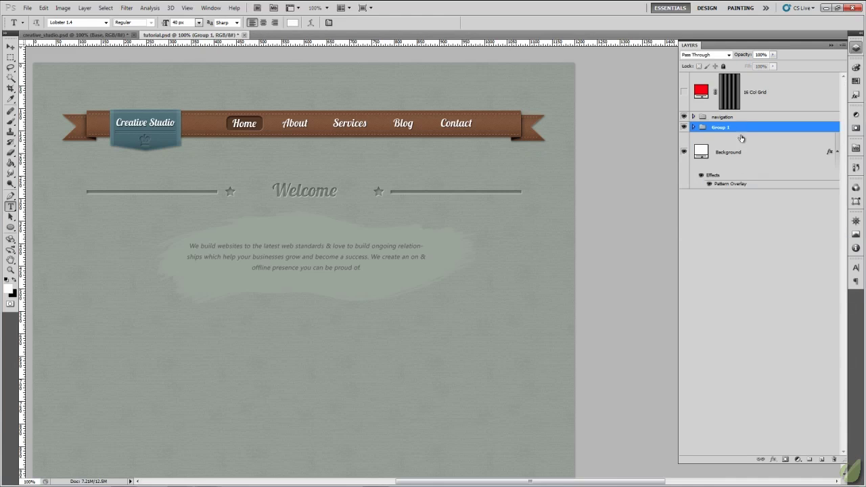
double_click(722, 127)
type("welcome")
key("Return")
Make the Background layer active, choose the Ellipse tool, and set the foreground colour to #507278.
left_click(721, 161)
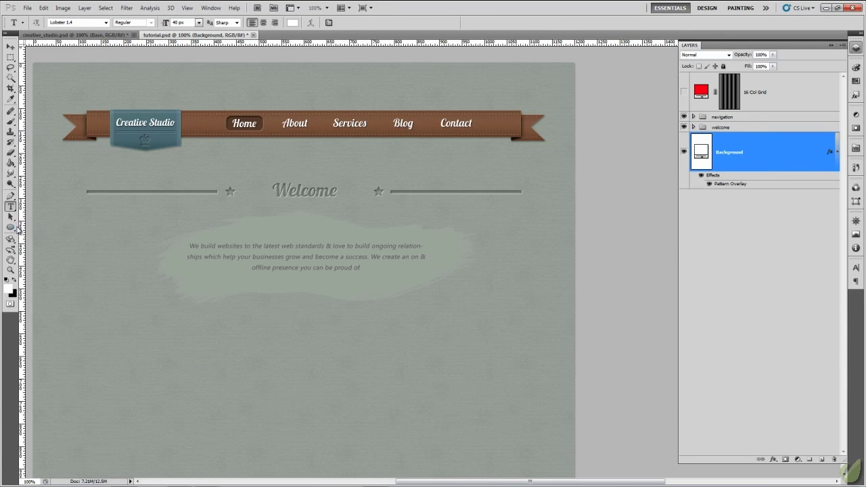
left_click(11, 228)
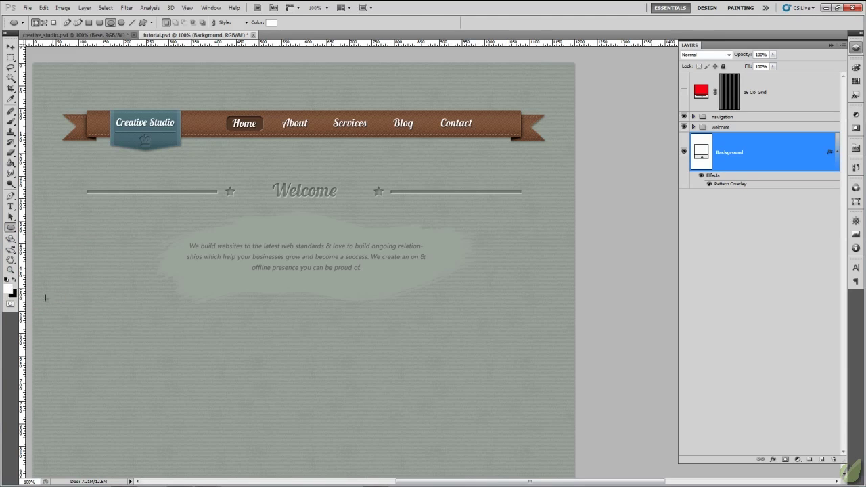
left_click(11, 292)
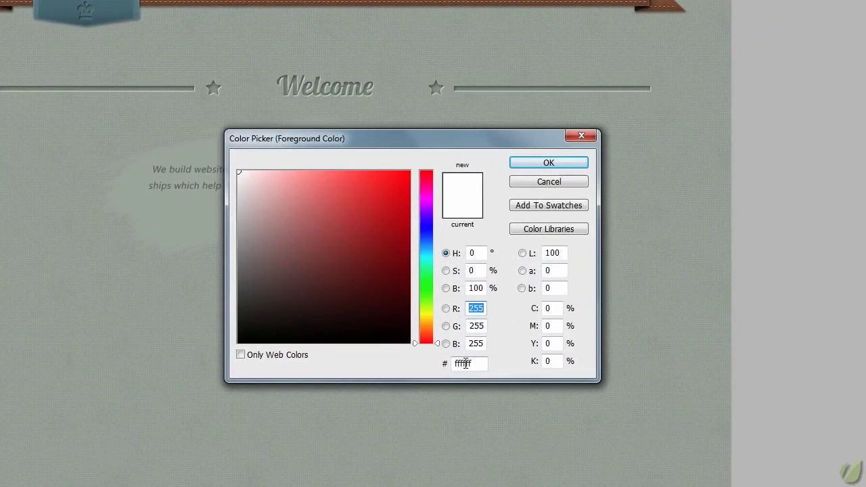
left_click(398, 374)
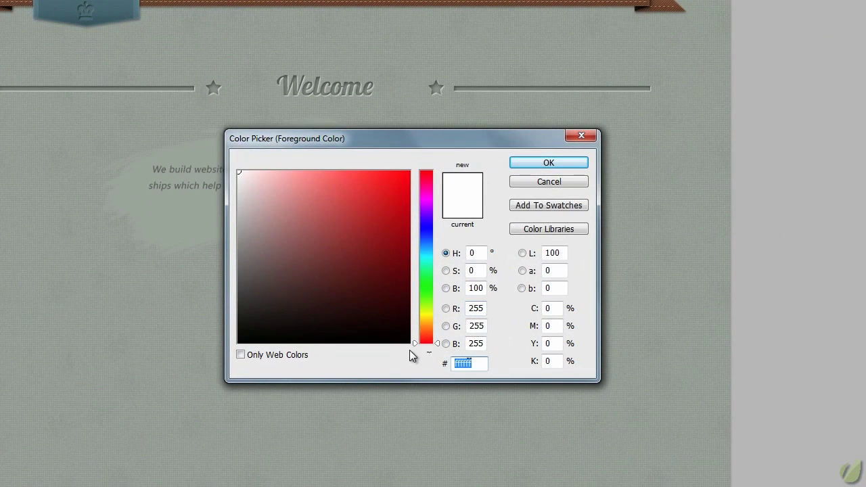
type("50")
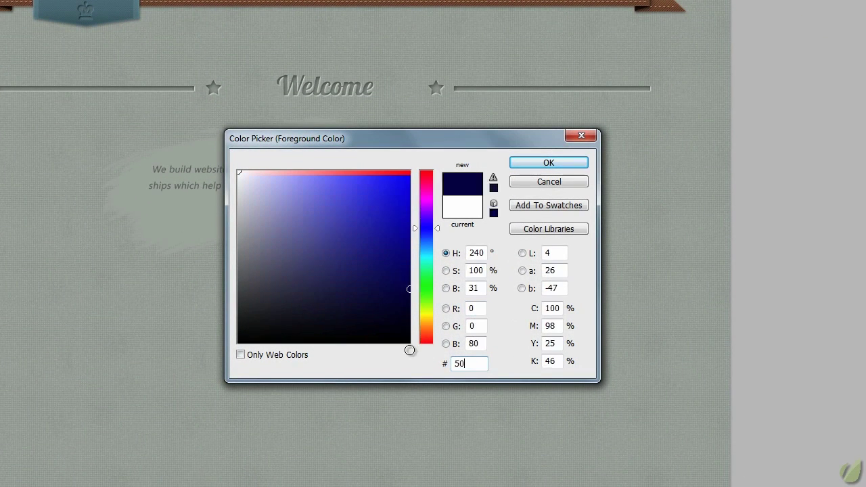
type("72")
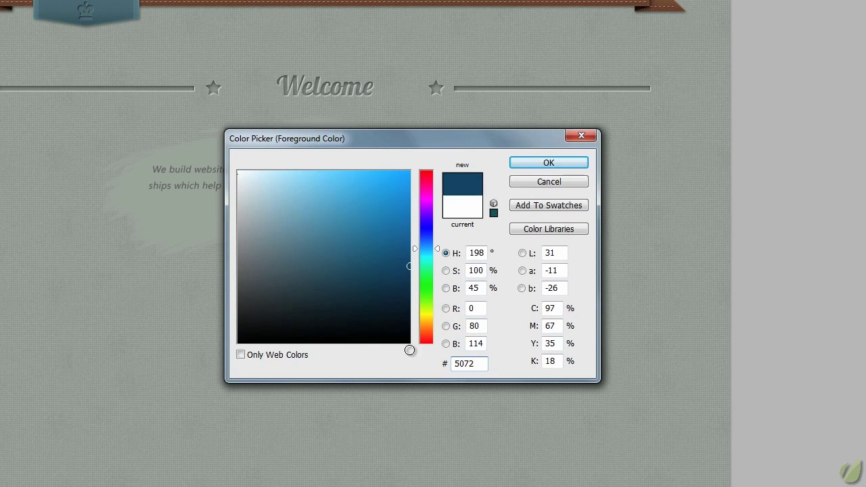
type("78")
key("Return")
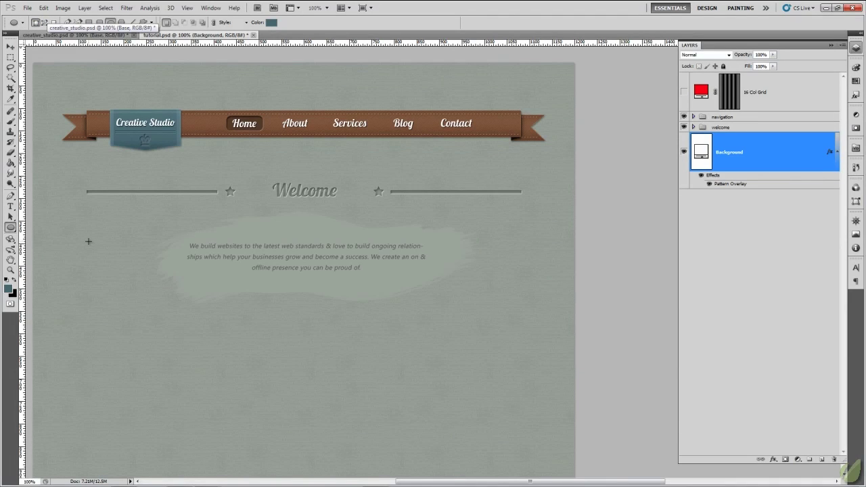
Draw a circle about 125 px wide beside the intro text and set its layer fill to 100%.
left_click_drag(130, 271, 161, 292)
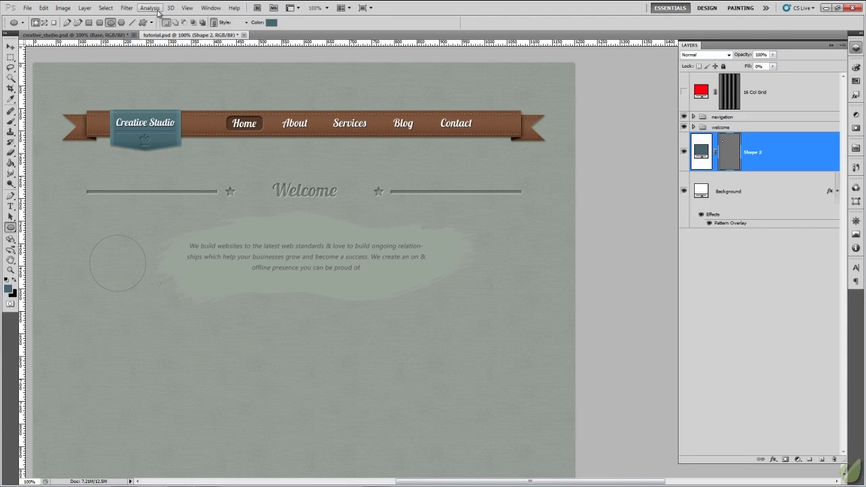
left_click(772, 66)
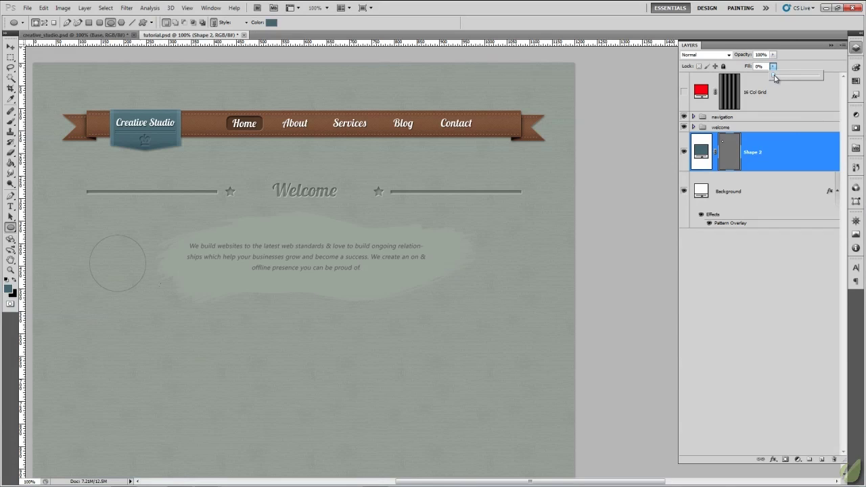
left_click_drag(775, 76, 822, 74)
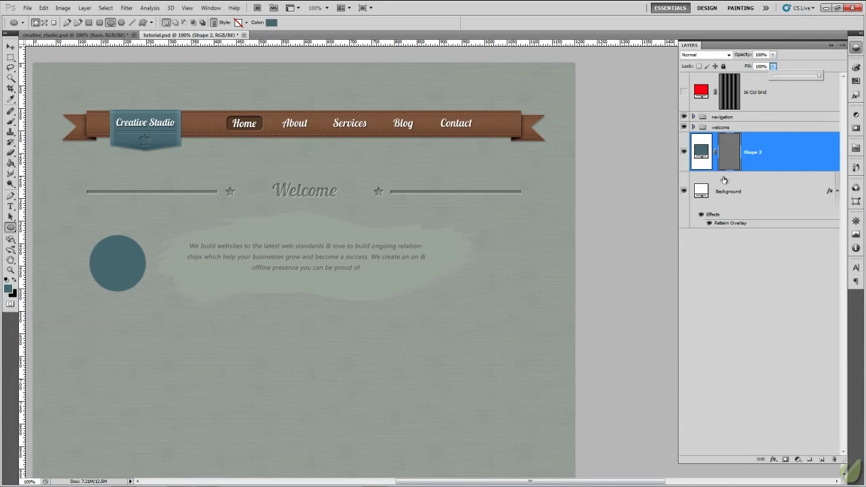
Check the badge in creative_studio.psd, return to tutorial.psd, and scale the circle to about 89.6% in width and height.
left_click(115, 35)
left_click(85, 35)
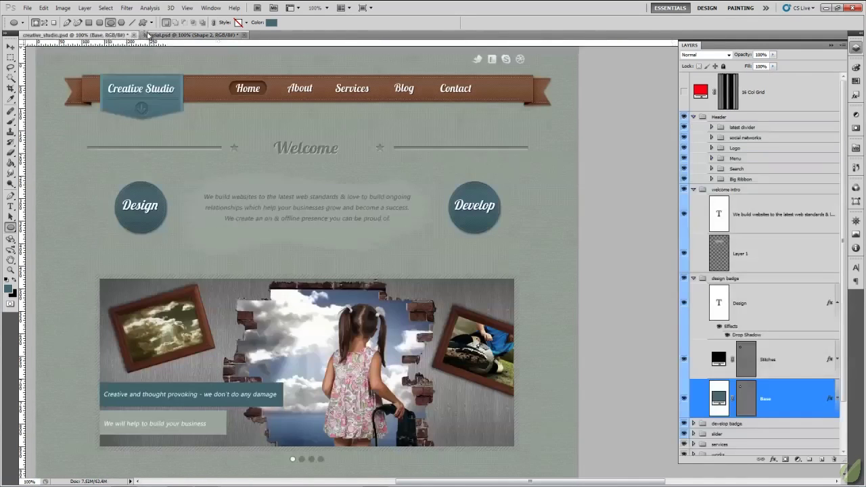
left_click(159, 35)
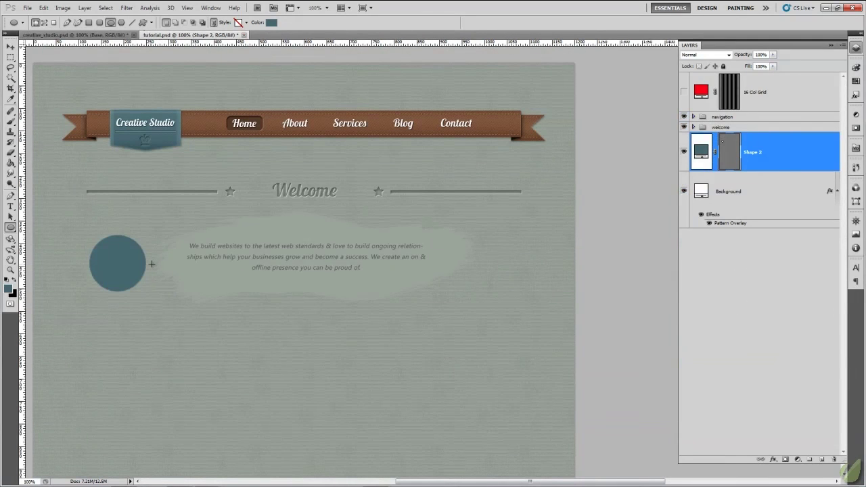
key("ctrl+t")
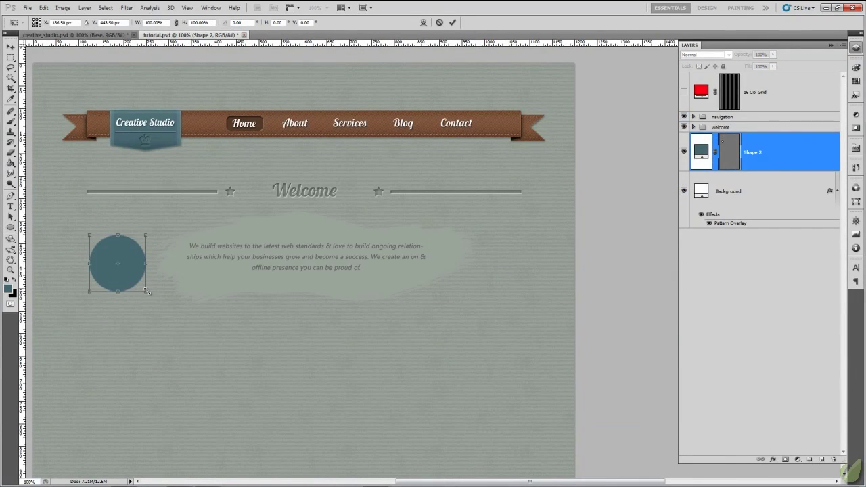
left_click_drag(146, 291, 140, 285)
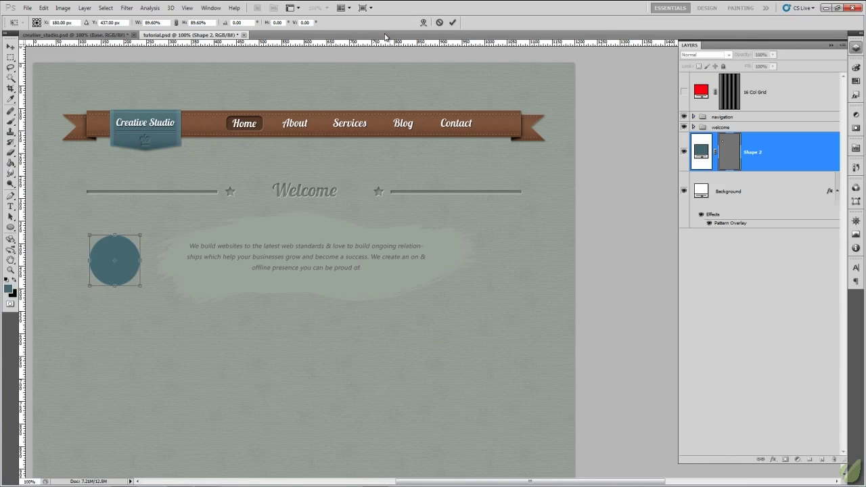
left_click(453, 22)
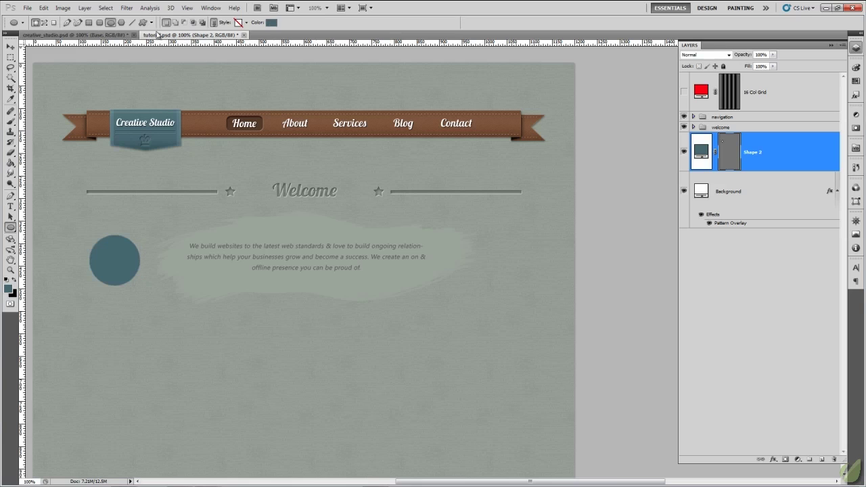
Move the circle slightly up and sideways so it lines up beside the intro text.
left_click(10, 48)
left_click_drag(132, 291, 135, 283)
left_click(778, 182)
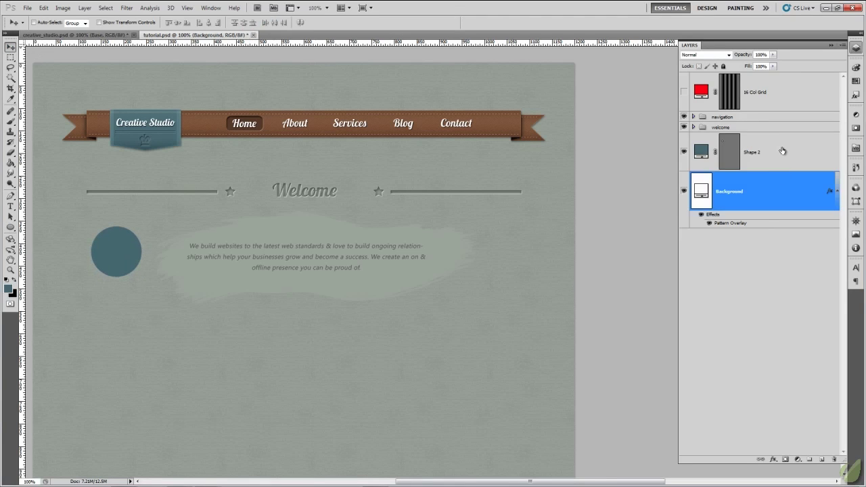
Add a Pattern Overlay to the circle's layer with blend mode Overlay and 65% opacity.
left_click(782, 152)
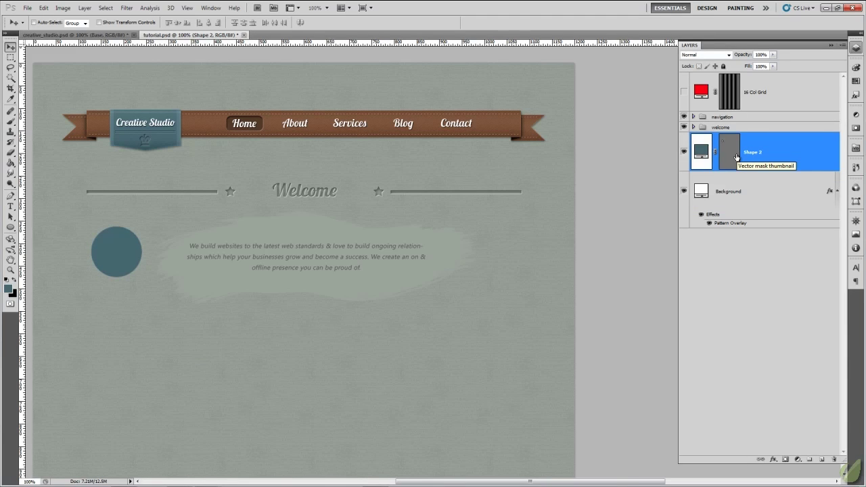
right_click(705, 153)
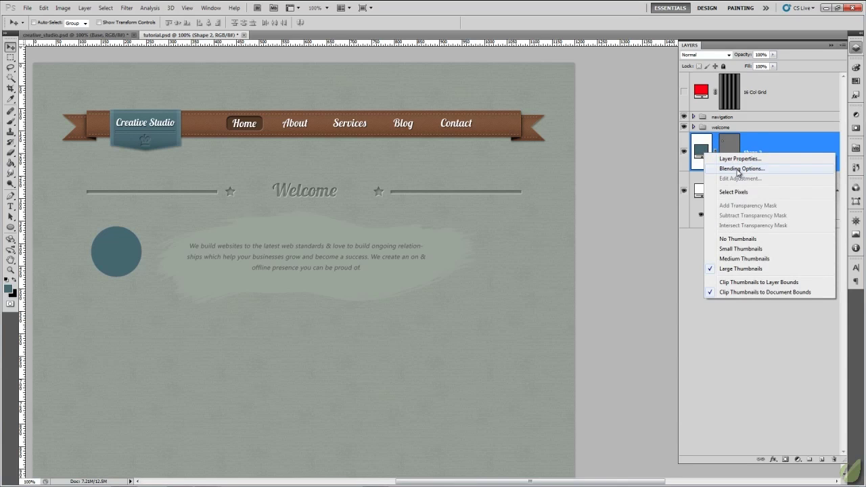
left_click(738, 170)
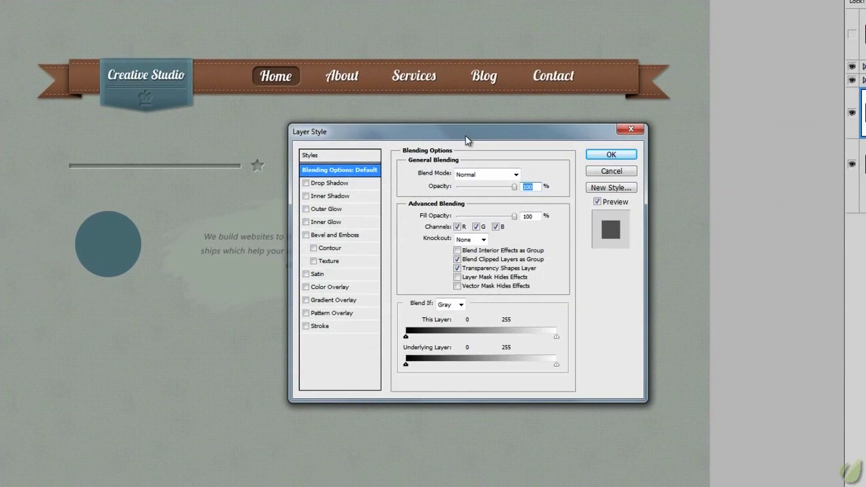
left_click(322, 314)
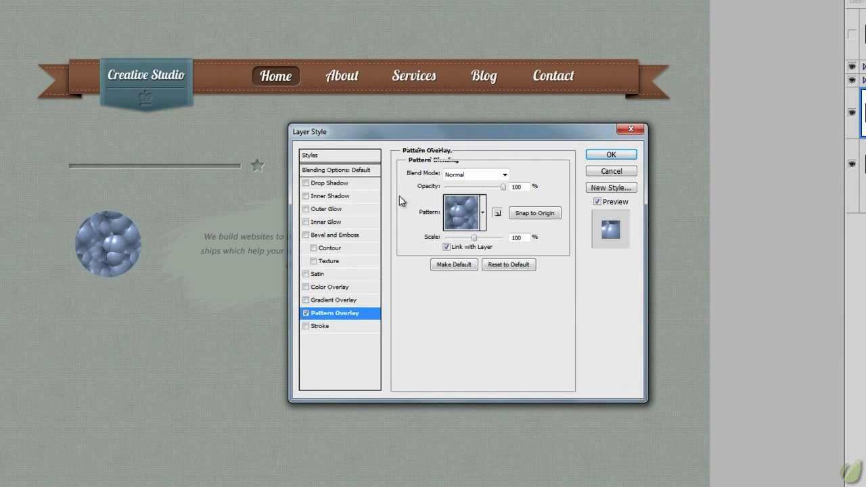
left_click(505, 176)
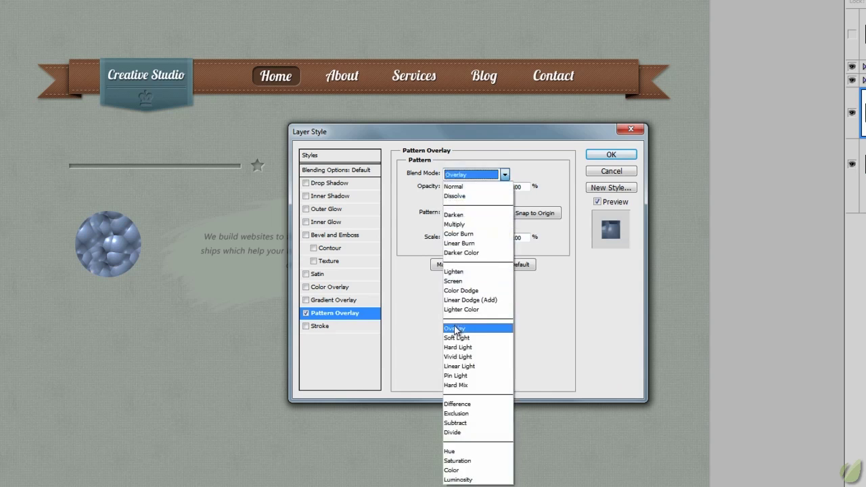
left_click(455, 330)
left_click_drag(504, 186, 484, 192)
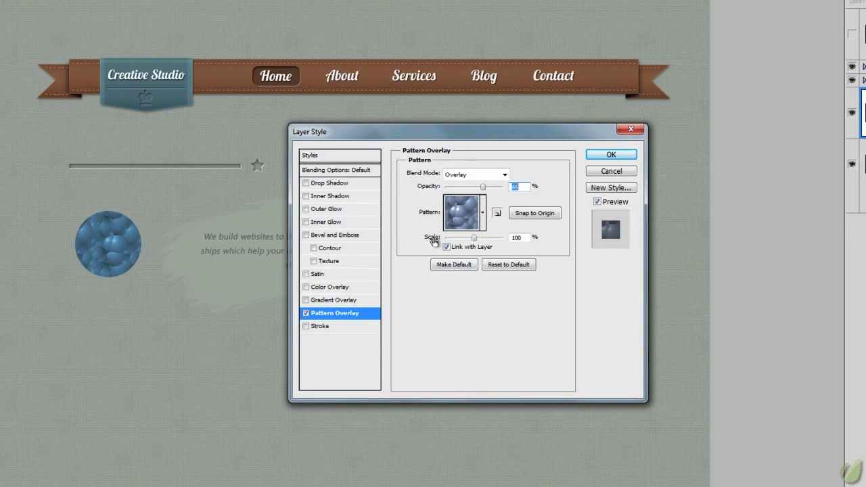
Choose the diagonal-line pixel pattern for the circle's Pattern Overlay and set its scale to 50%.
left_click(483, 214)
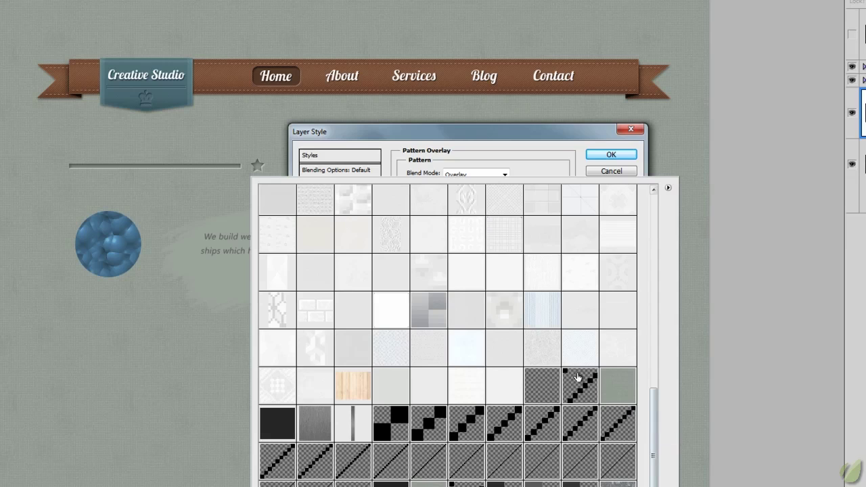
left_click(573, 386)
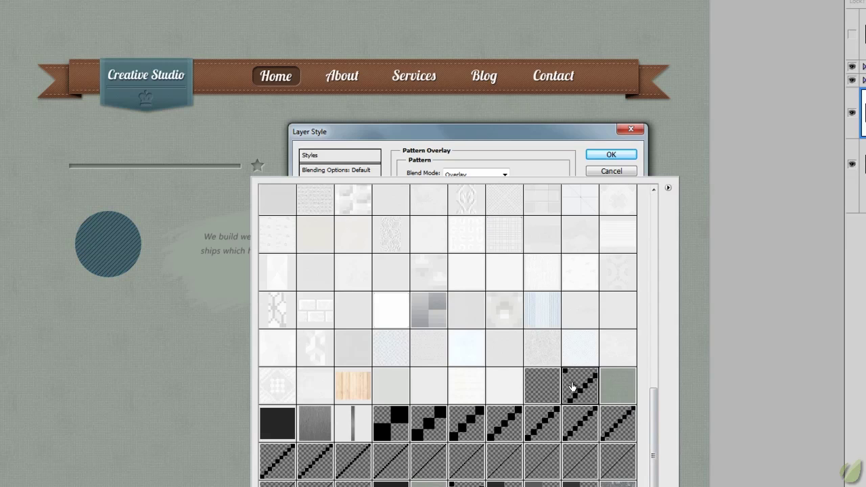
left_click(583, 132)
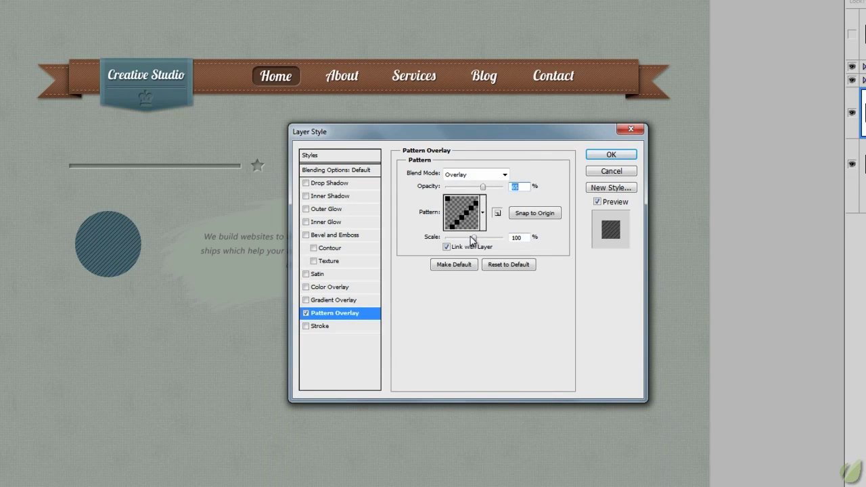
left_click_drag(472, 238, 461, 243)
left_click_drag(460, 240, 458, 240)
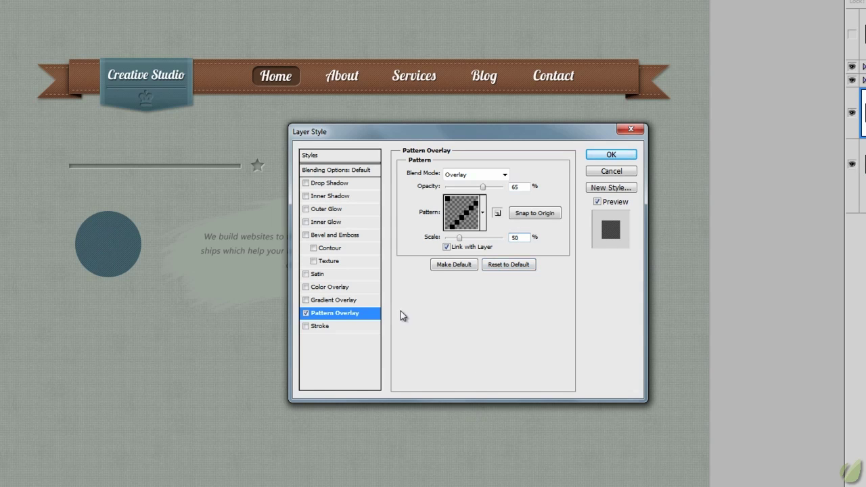
Add a Gradient Overlay to the circle with blend mode Soft Light and 30% opacity.
left_click(322, 302)
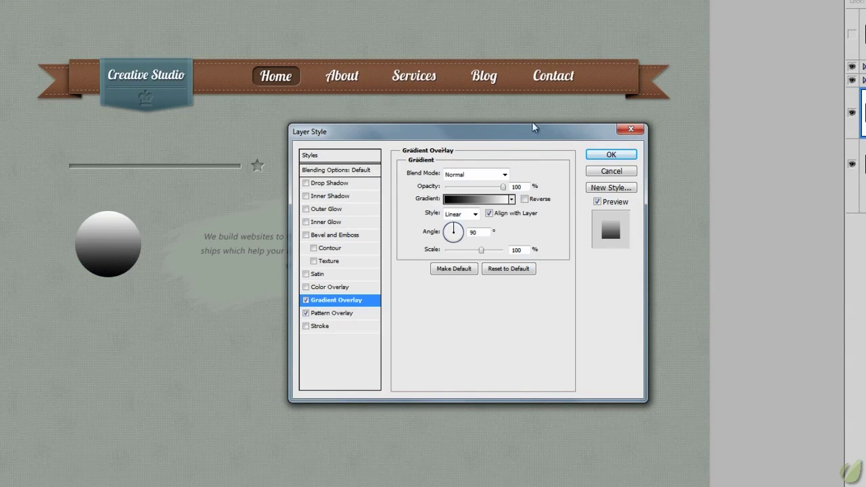
left_click_drag(526, 138, 479, 126)
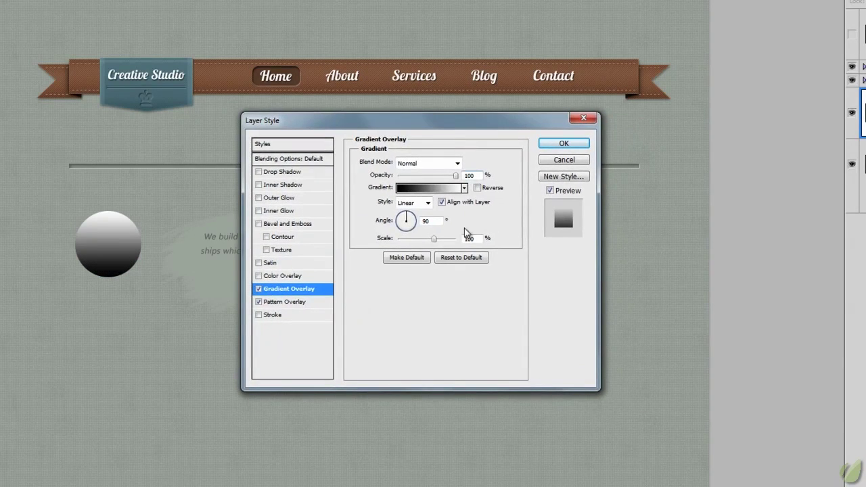
left_click(458, 164)
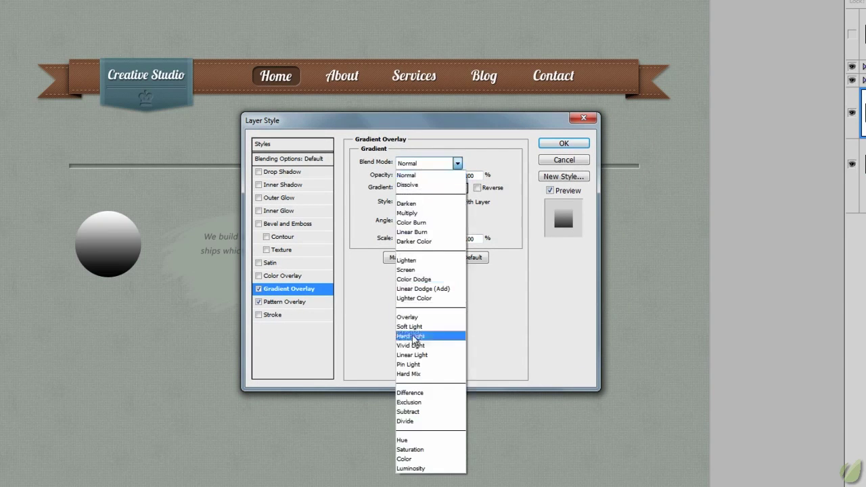
left_click(410, 327)
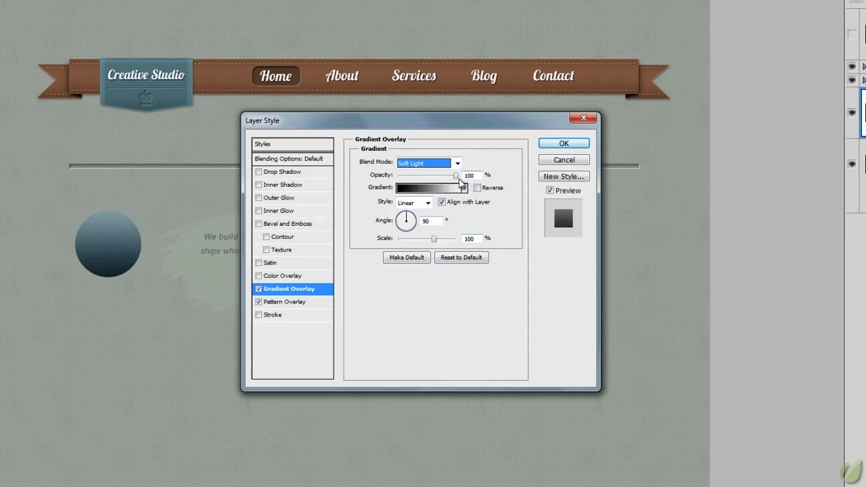
left_click_drag(457, 177, 416, 180)
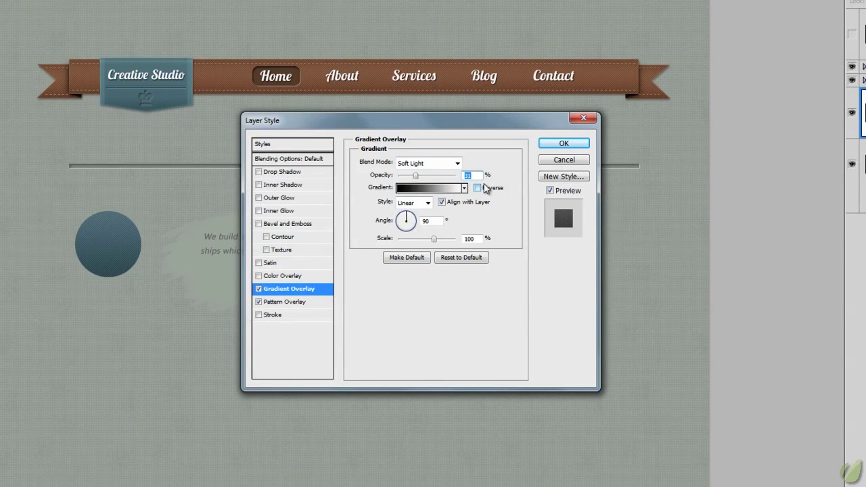
type("30")
Add two color stops at 29% and 82% to the overlay's gradient and confirm black 000000 for its starting stop.
left_click(420, 193)
left_click_drag(469, 148, 685, 126)
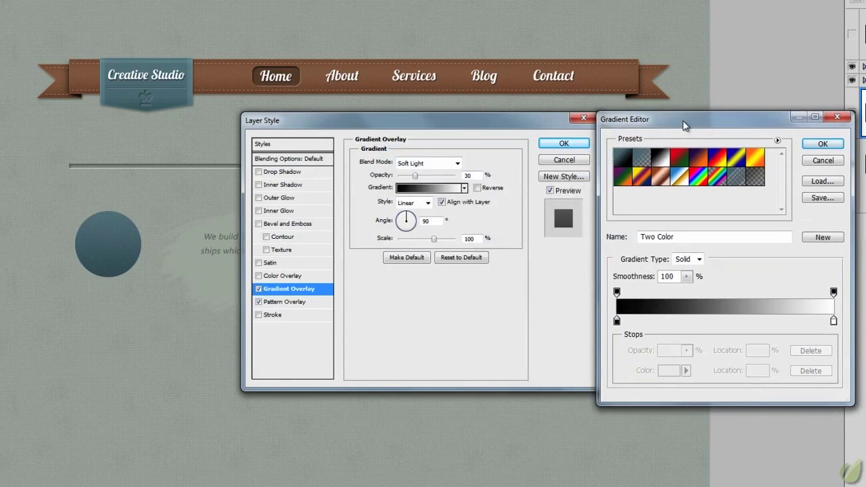
left_click(679, 322)
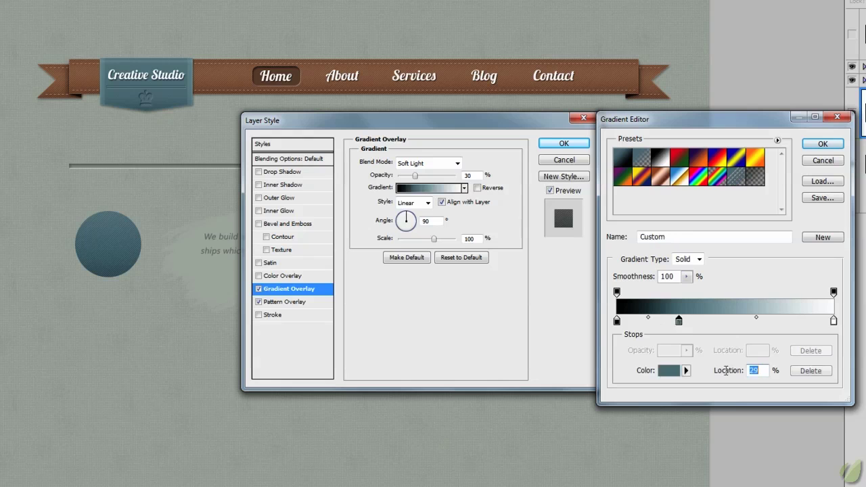
left_click(796, 322)
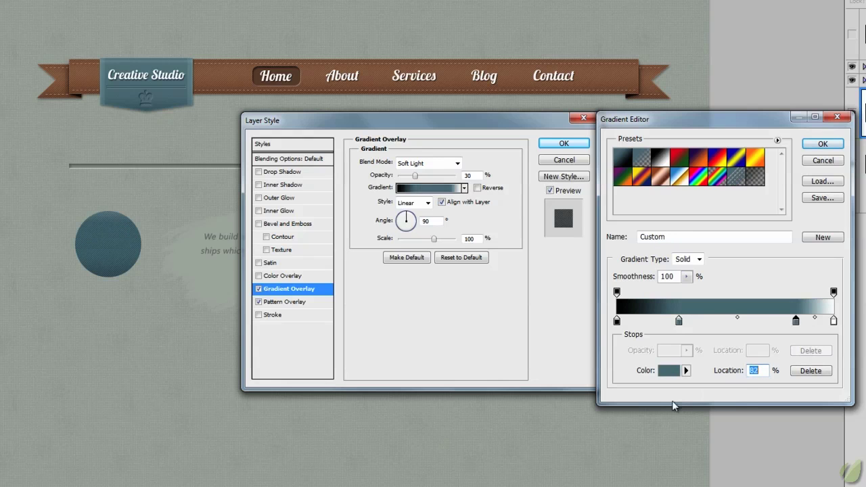
double_click(617, 322)
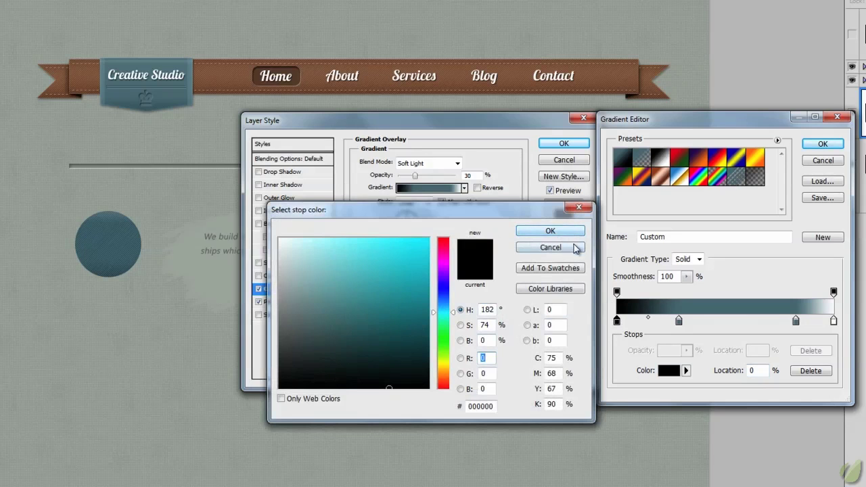
left_click(548, 230)
Set the color of the gradient stop at 29% to gray 808080.
double_click(679, 321)
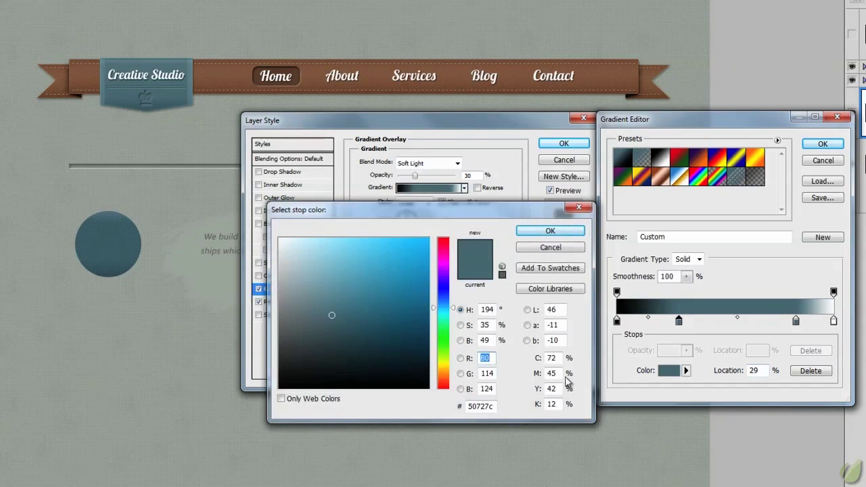
left_click_drag(495, 406, 450, 401)
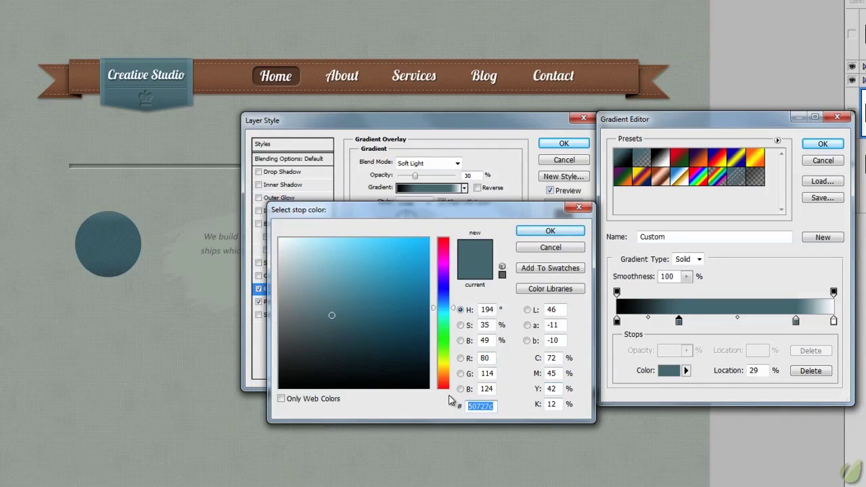
type("80808")
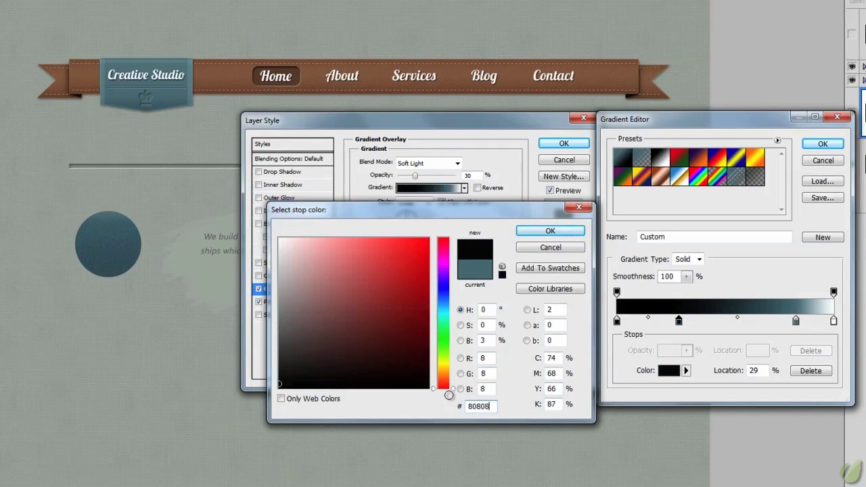
type("0")
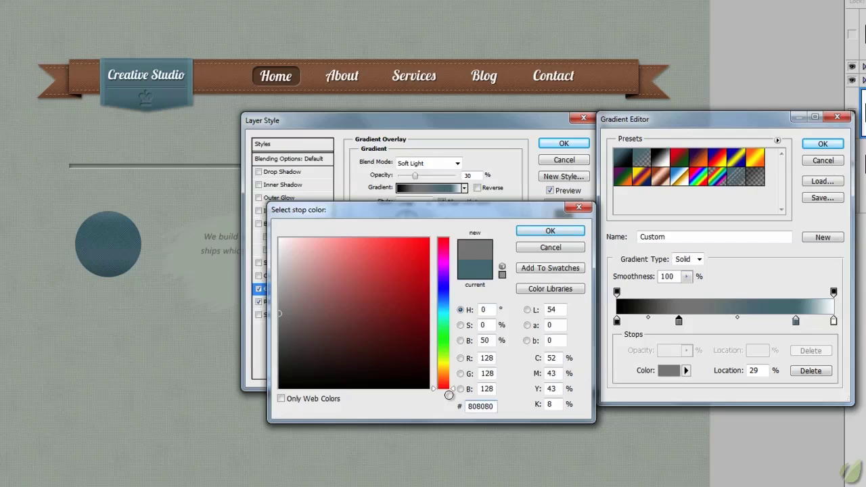
key("Return")
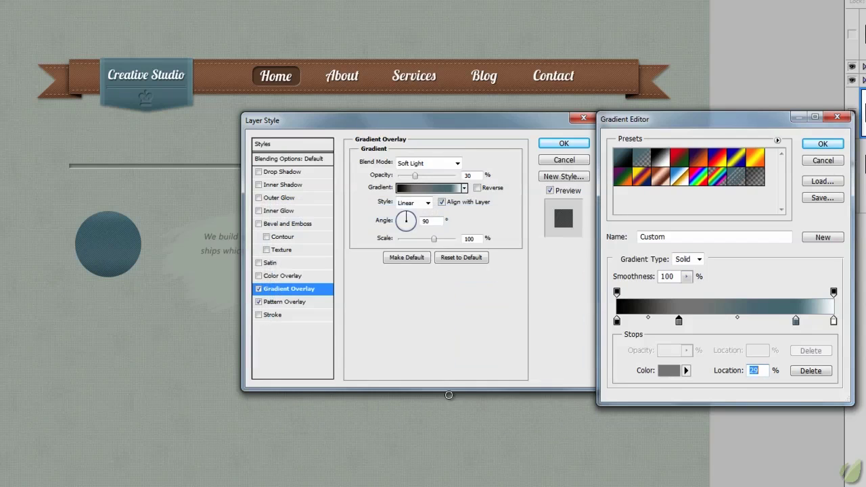
Set the color of the gradient stop at 82% to light gray b2b2b2.
double_click(796, 321)
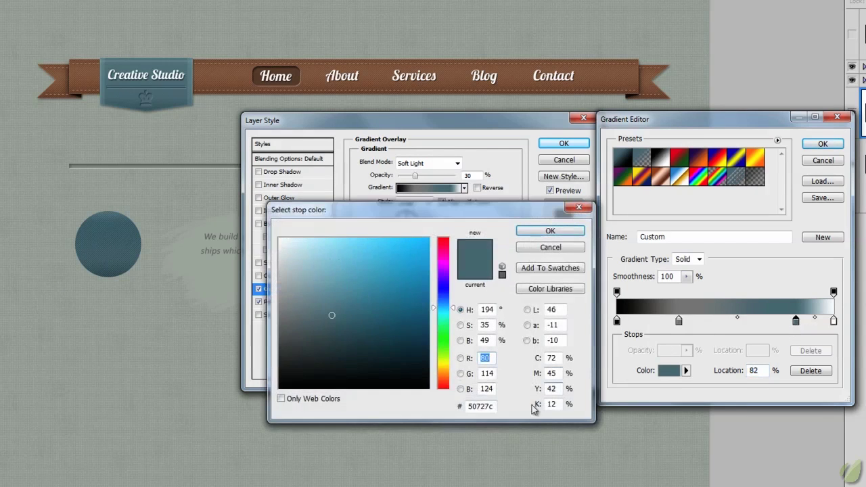
left_click_drag(498, 406, 459, 404)
type("00b2b2")
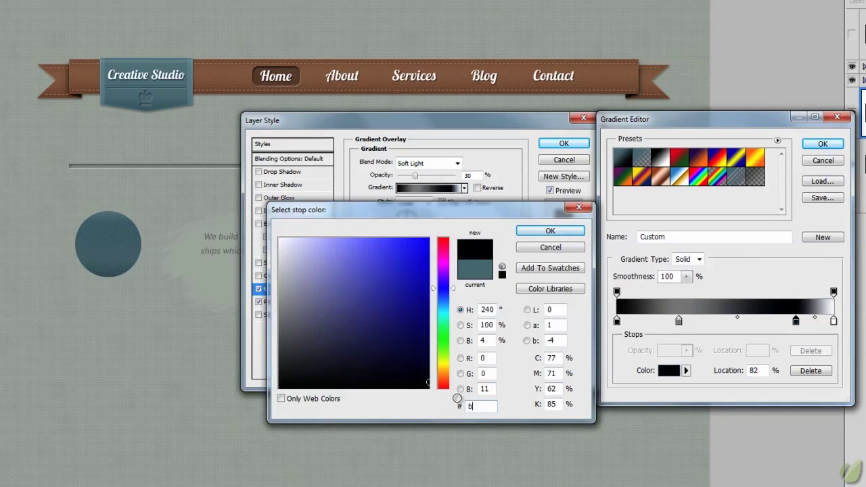
type("b2")
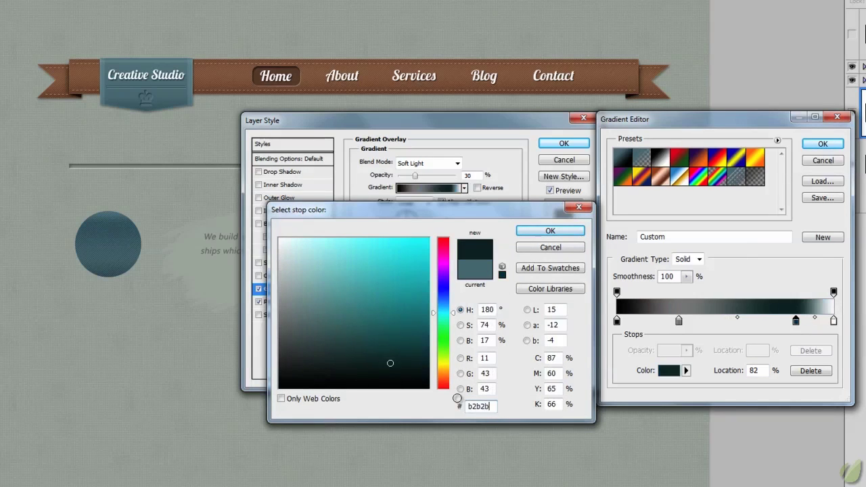
key("Return")
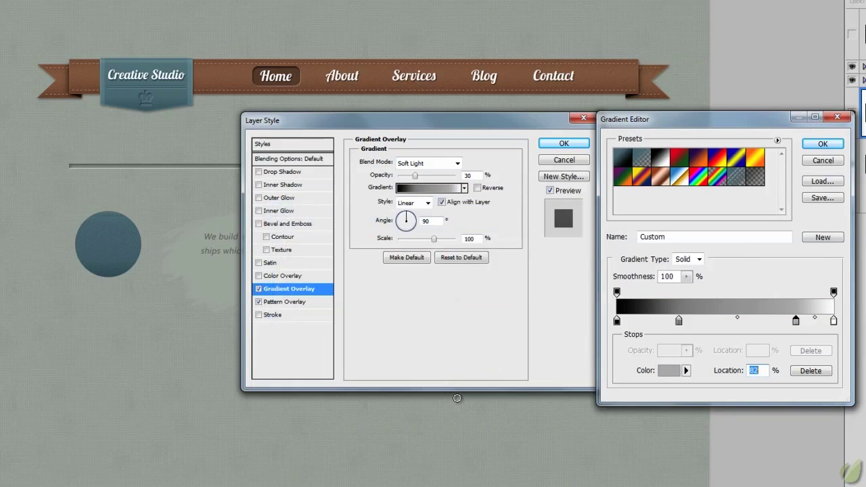
Set the gradient's end stop at 100% to dark gray 4c4c4c and apply the edited gradient to the overlay.
double_click(834, 320)
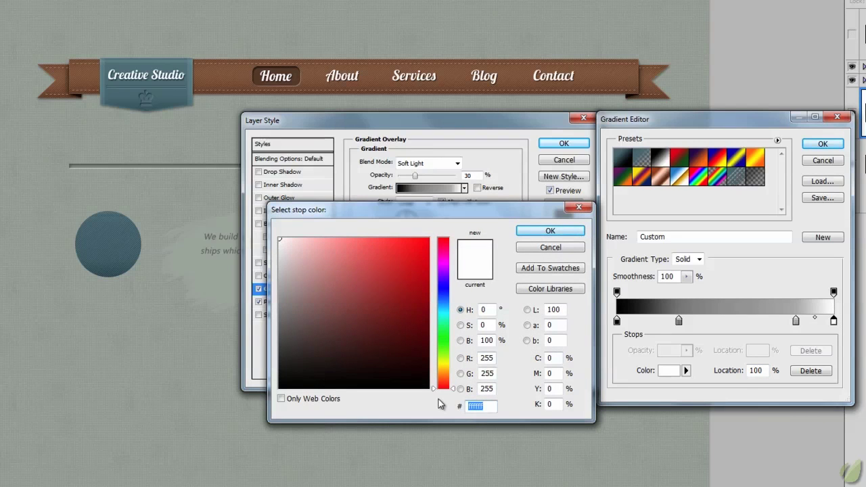
type("4c4c4c")
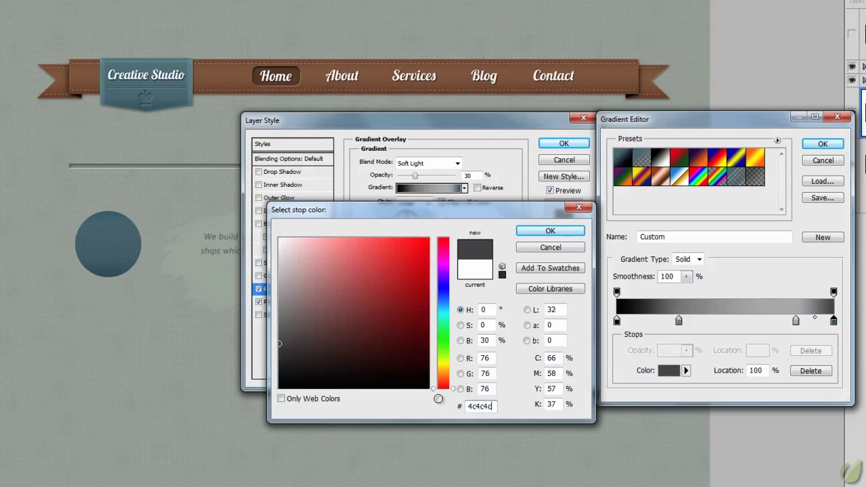
key("Return")
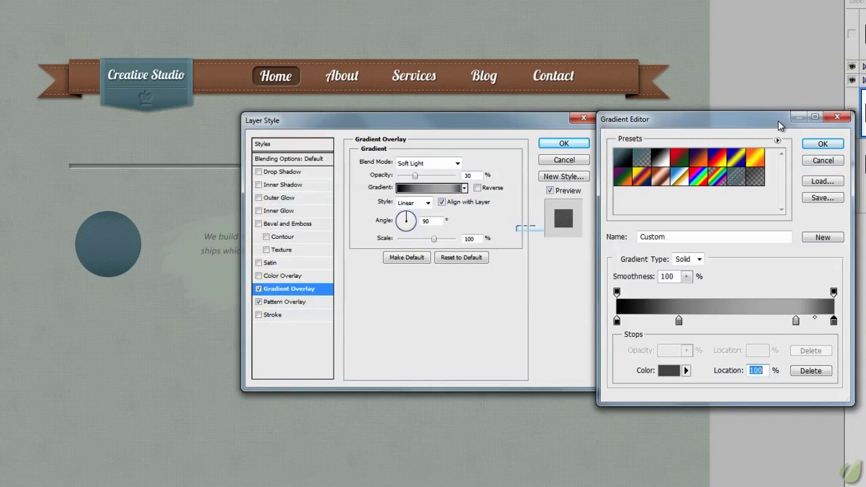
left_click(823, 143)
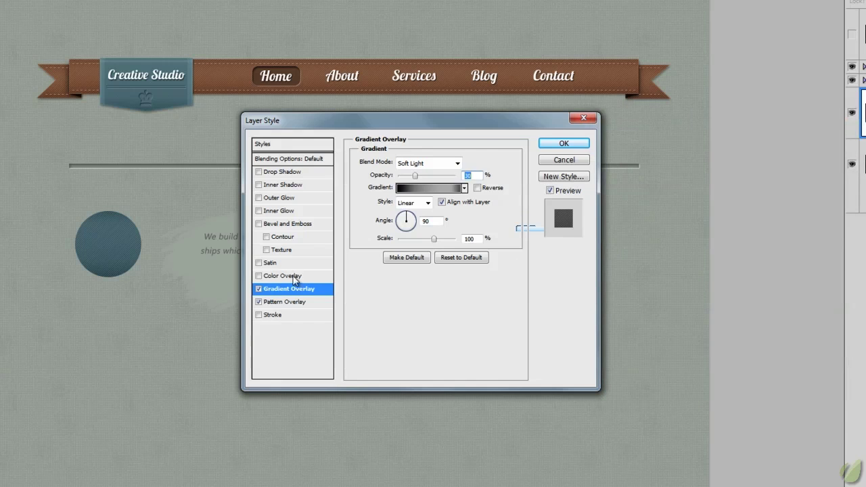
Add an Inner Glow to the circle with blend mode Overlay and 31% opacity.
left_click(278, 211)
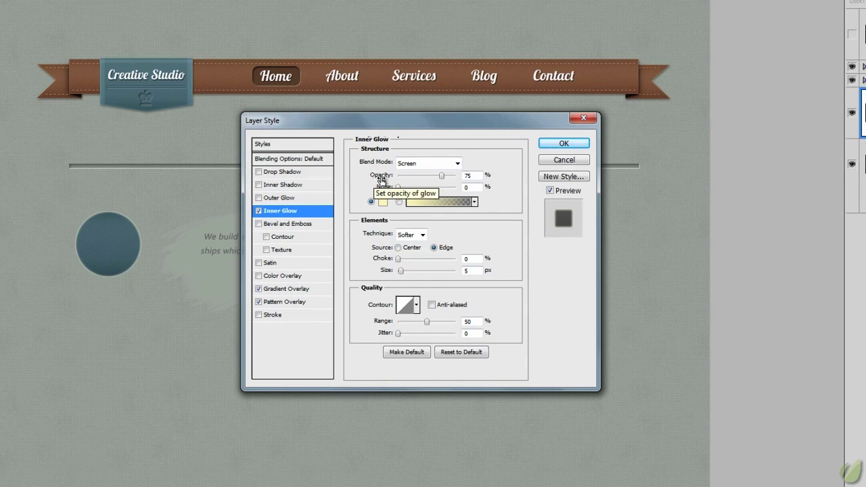
left_click(458, 164)
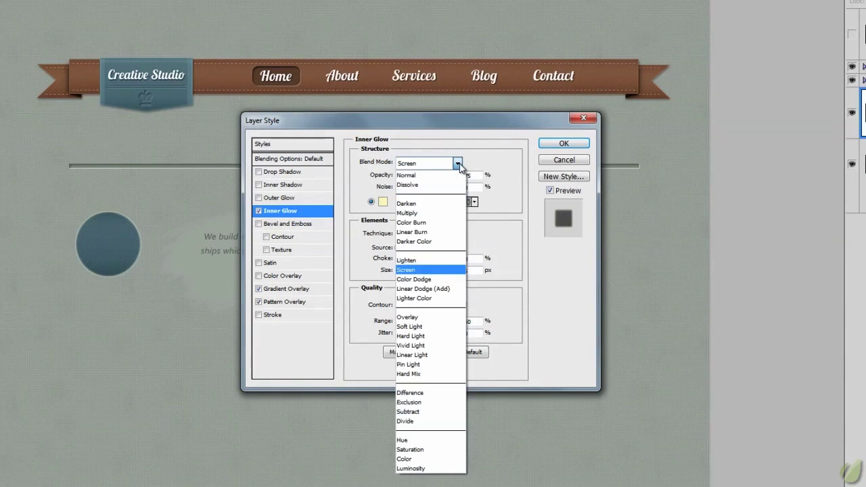
left_click(415, 318)
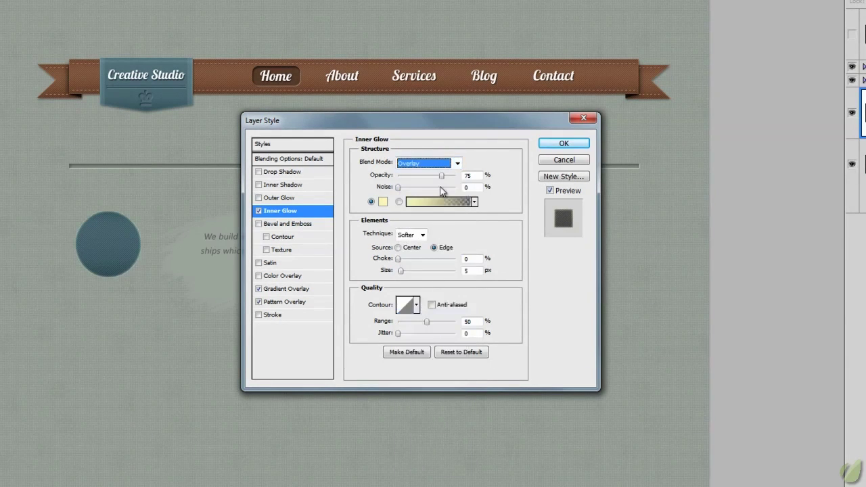
left_click_drag(440, 174, 417, 180)
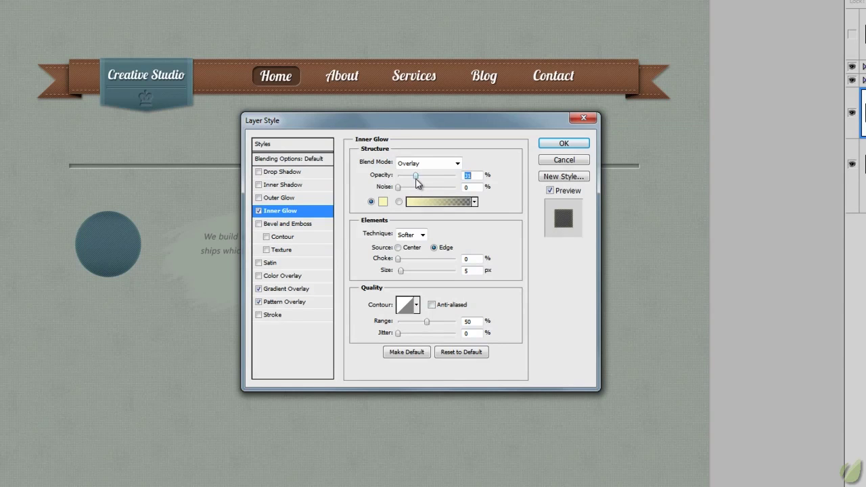
Make the circle's Inner Glow color white and set its size to 3 px.
left_click(381, 204)
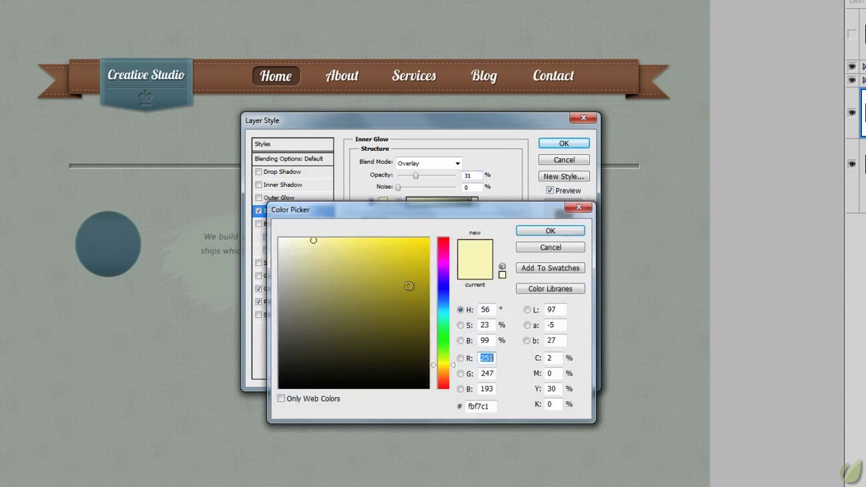
left_click(279, 239)
left_click(545, 231)
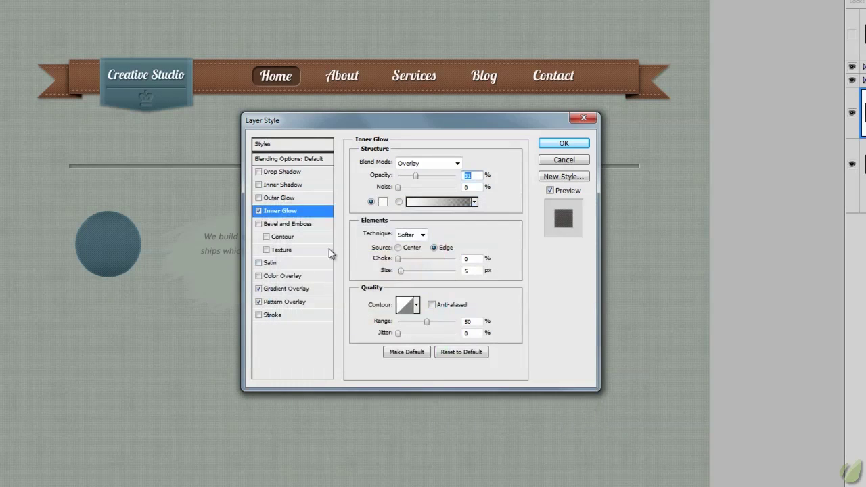
left_click(473, 270)
type("3")
Add a Drop Shadow to the circle with 35% opacity and 2 px distance, and apply the layer style.
left_click(291, 173)
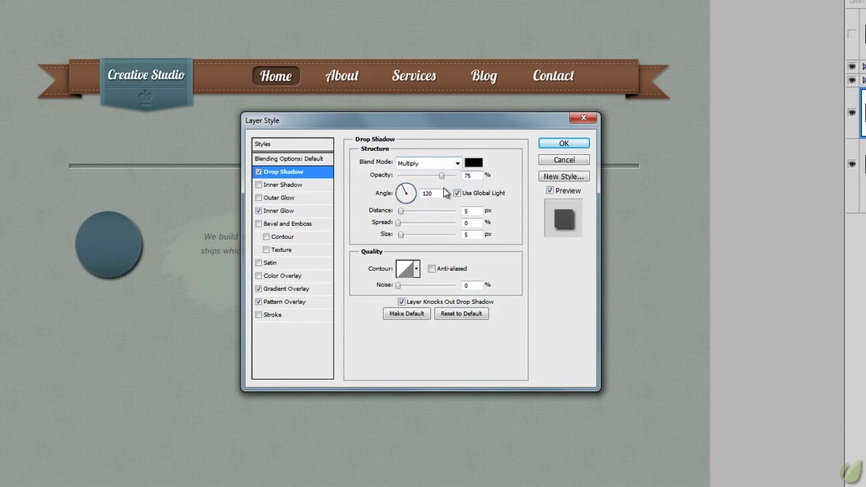
left_click_drag(442, 180, 418, 179)
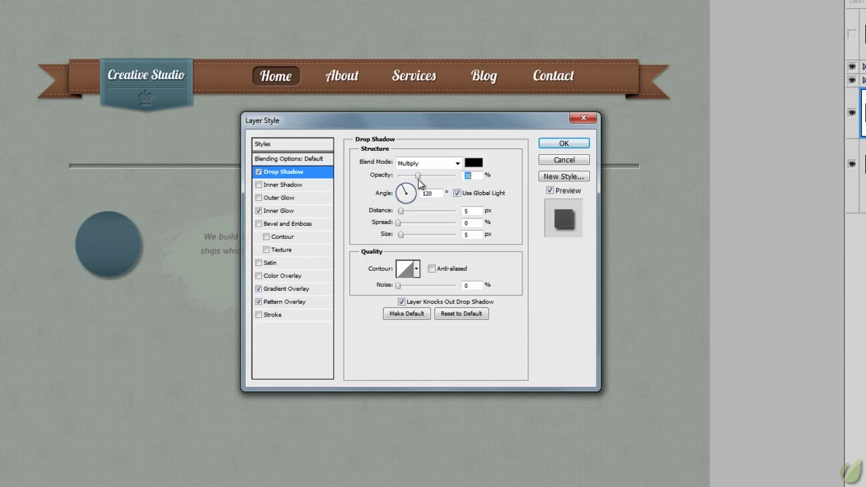
left_click(473, 211)
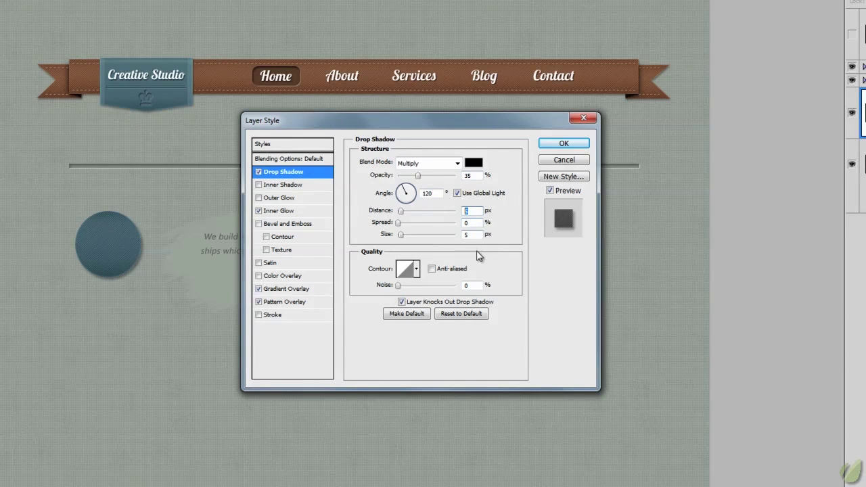
type("2")
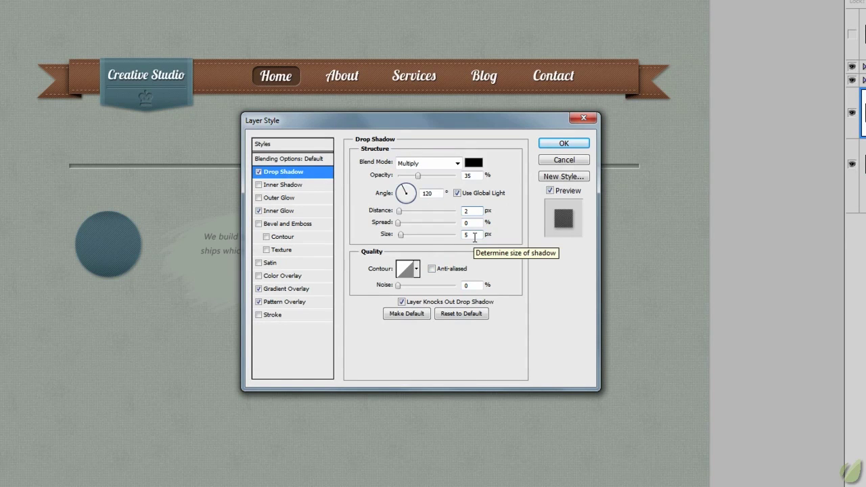
left_click(565, 144)
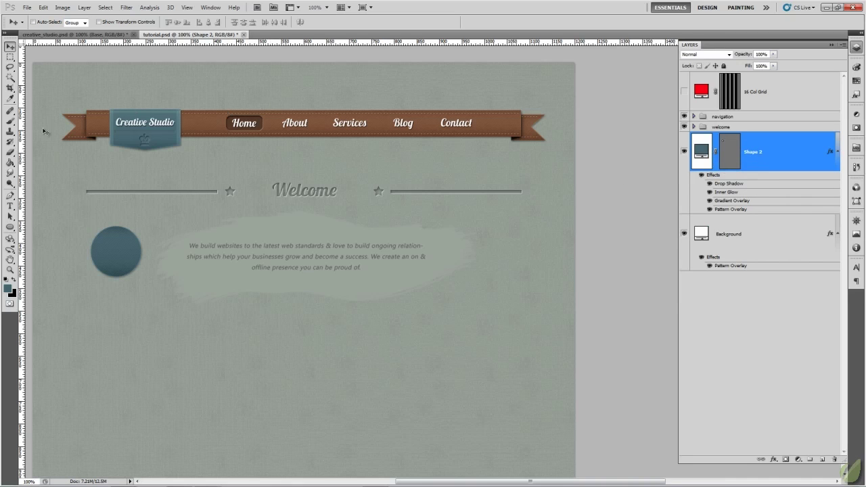
Choose the Ellipse tool in shape layer mode and set the foreground color to near-white fcfdfd.
left_click(11, 227)
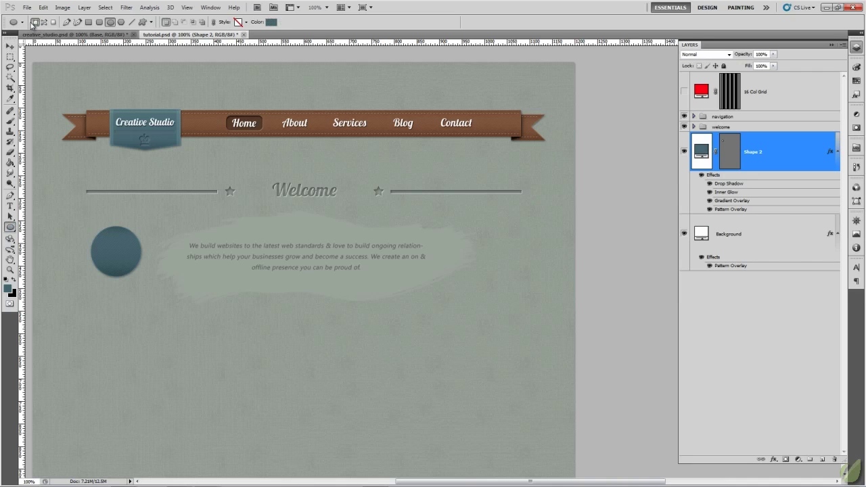
left_click(11, 291)
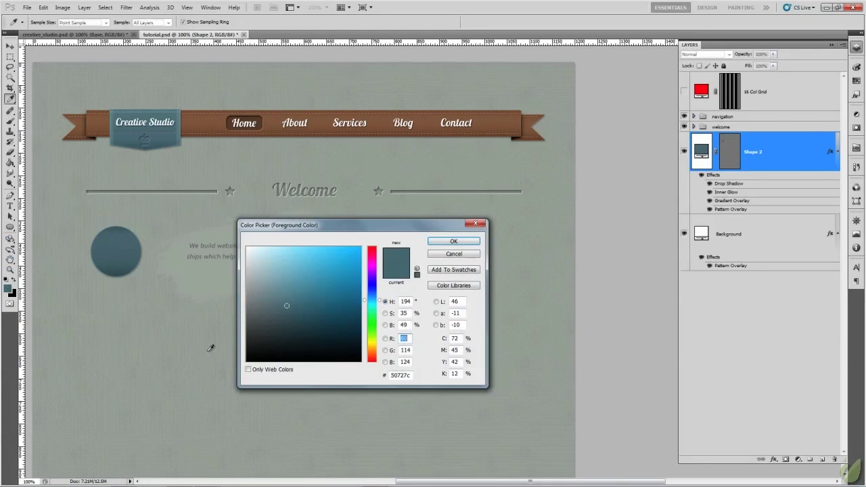
left_click(246, 248)
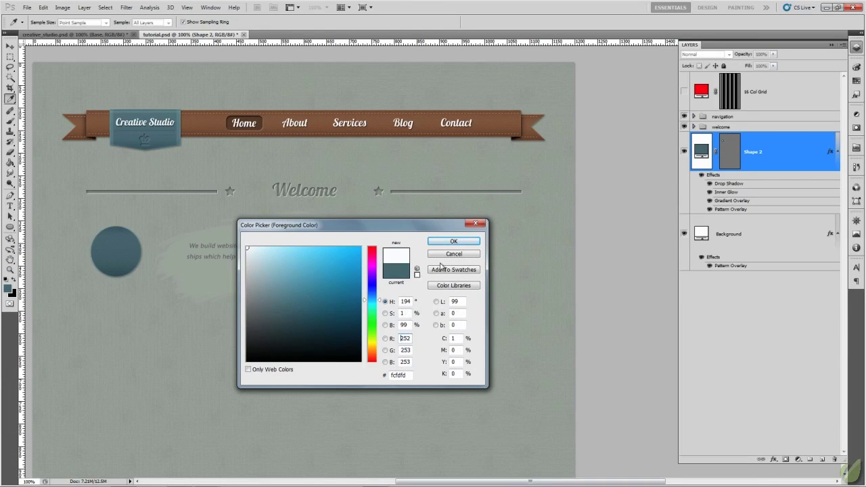
left_click(454, 241)
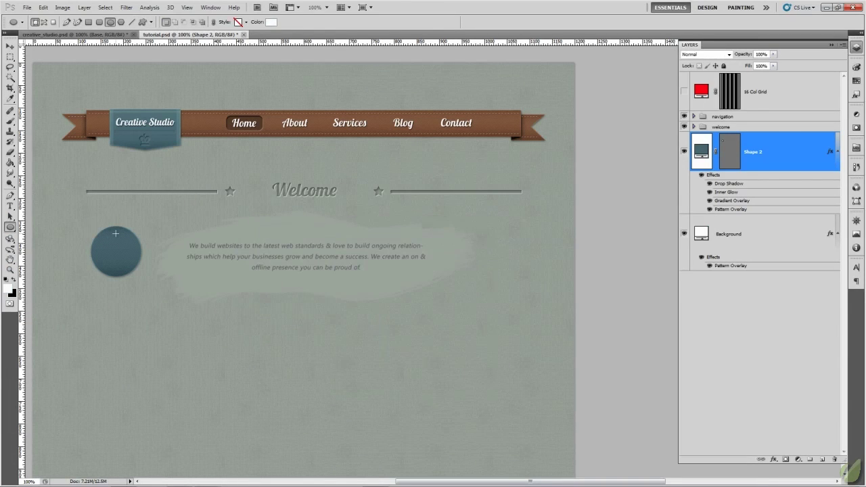
Draw a near-white circle about 90 px wide centered inside the blue badge and set the new layer's fill to 0%.
key("ctrl+plus")
key("ctrl+plus")
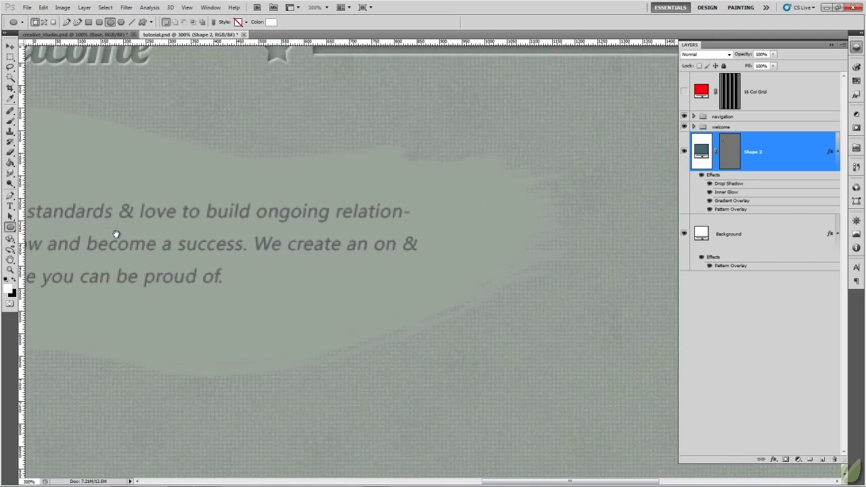
left_click_drag(130, 243, 562, 231)
left_click_drag(348, 356, 440, 356)
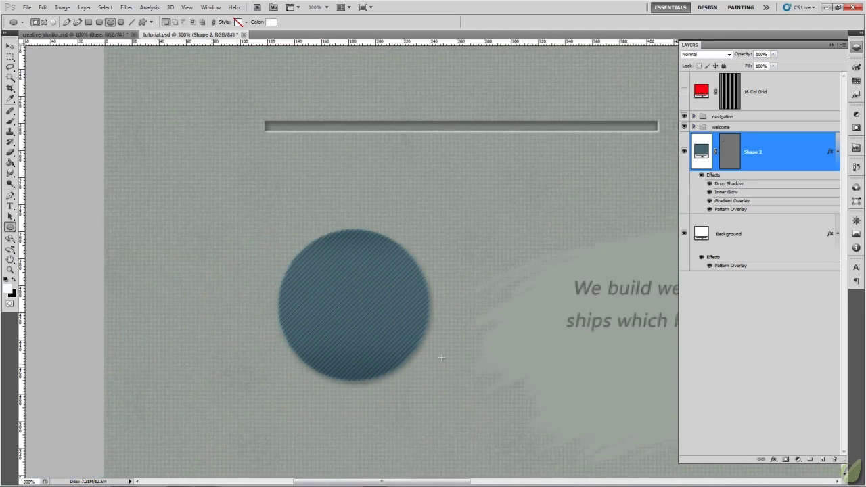
key("ctrl+r")
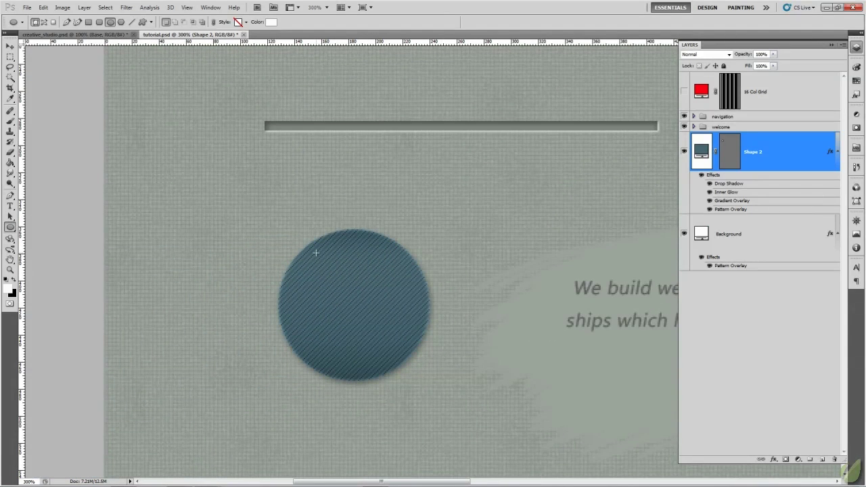
left_click_drag(373, 322, 433, 400)
left_click_drag(416, 397, 416, 394)
left_click_drag(415, 398, 413, 396)
left_click_drag(415, 398, 415, 399)
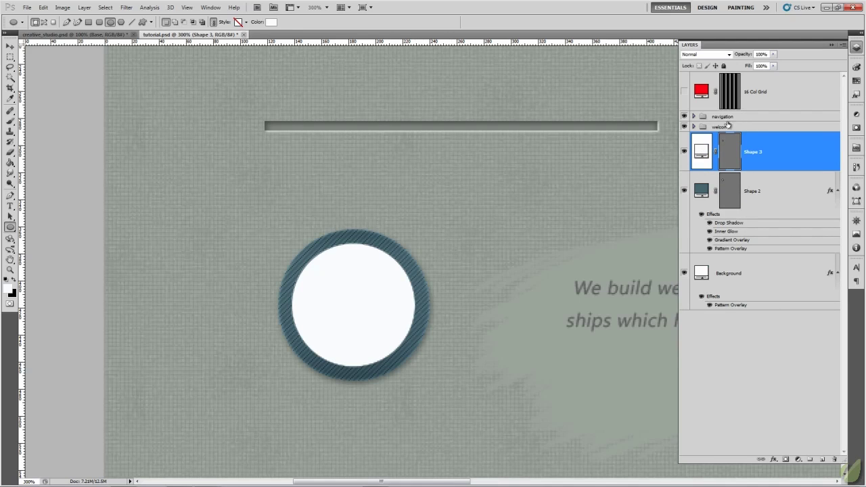
left_click(773, 66)
left_click_drag(775, 77, 725, 76)
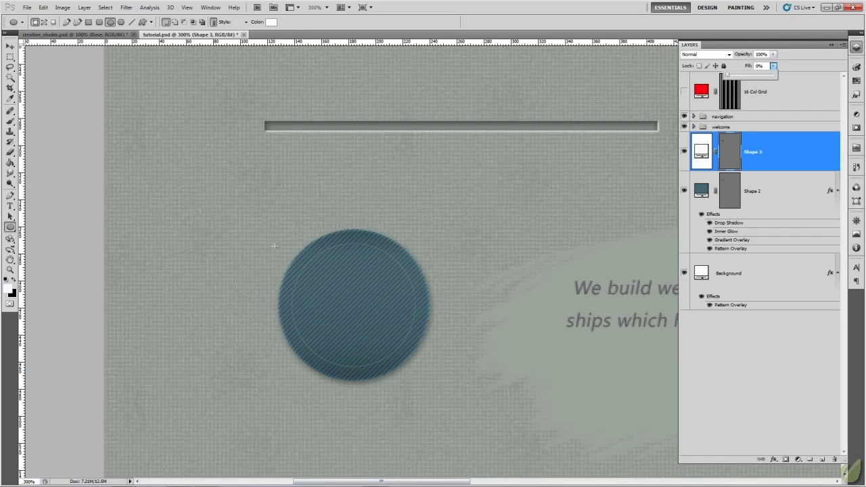
Set up the Type tool with the Arial font in Regular style at 11 px.
left_click(10, 206)
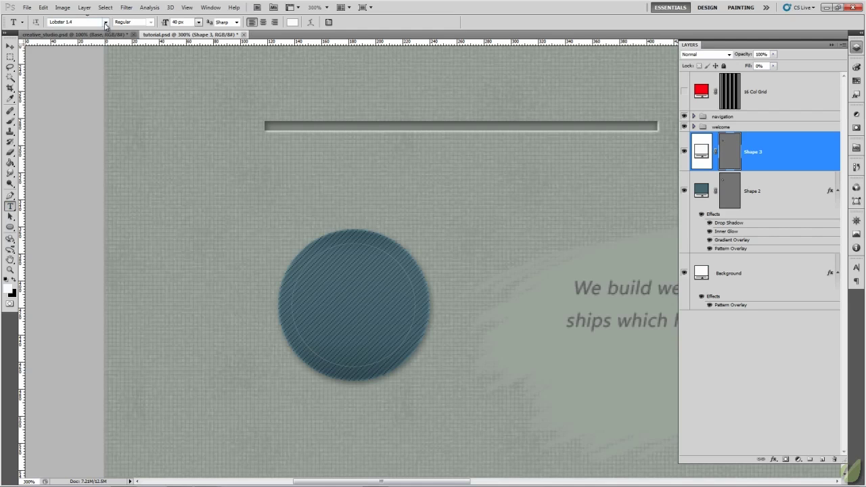
left_click(105, 22)
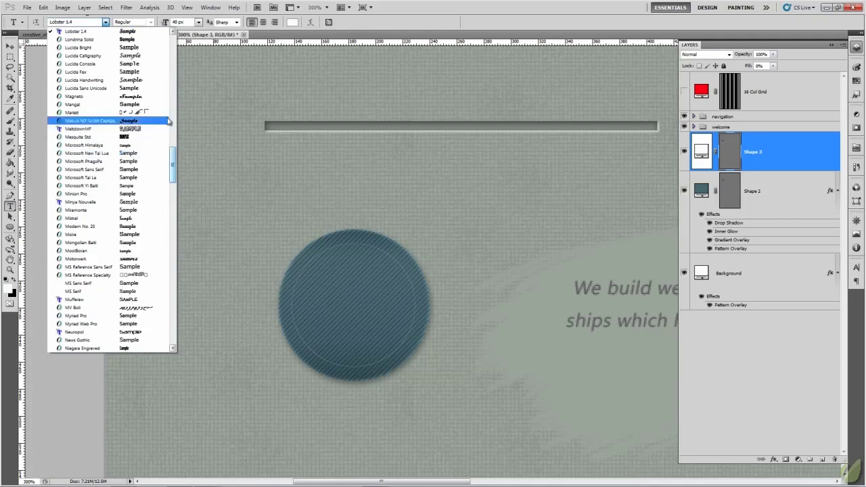
left_click(167, 57)
left_click(105, 22)
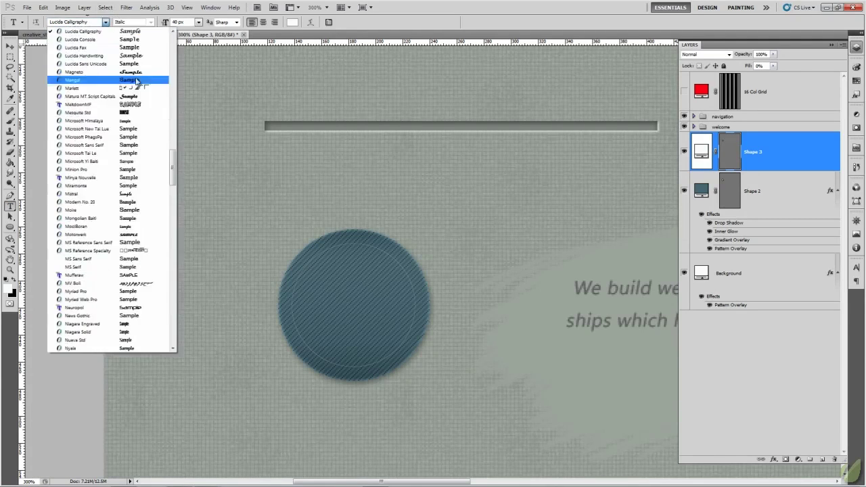
left_click_drag(171, 158, 177, 37)
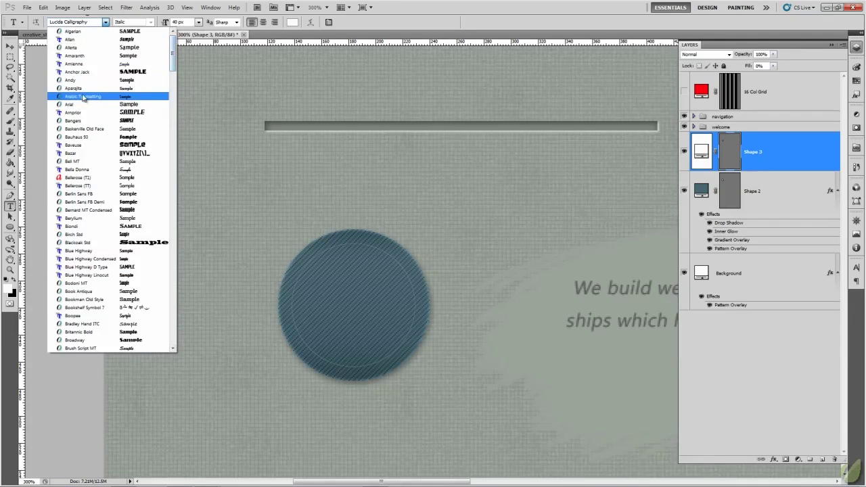
left_click(79, 106)
left_click(150, 23)
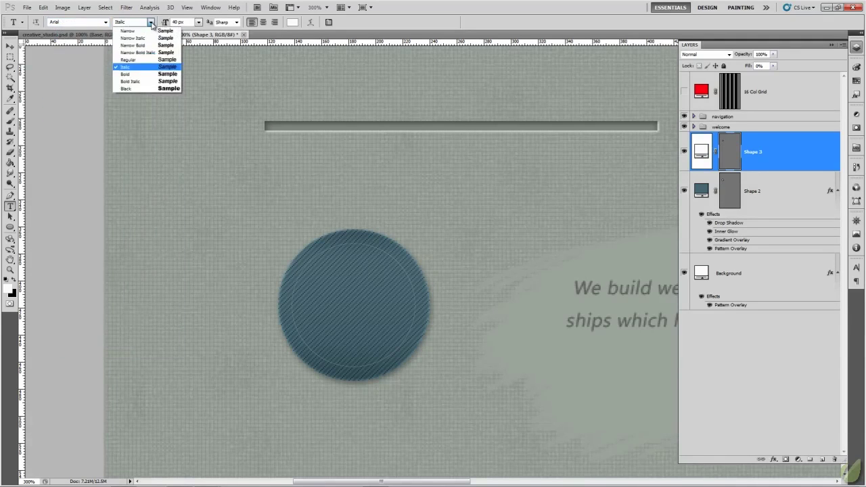
left_click(132, 60)
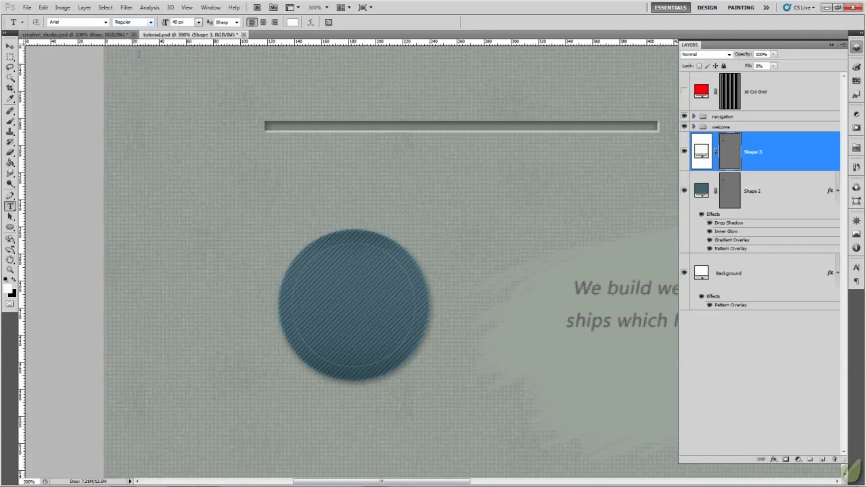
left_click(199, 22)
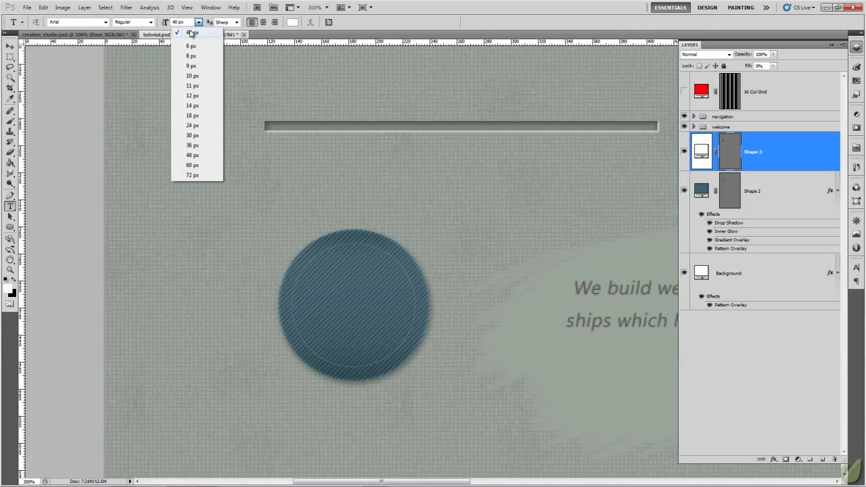
left_click(192, 86)
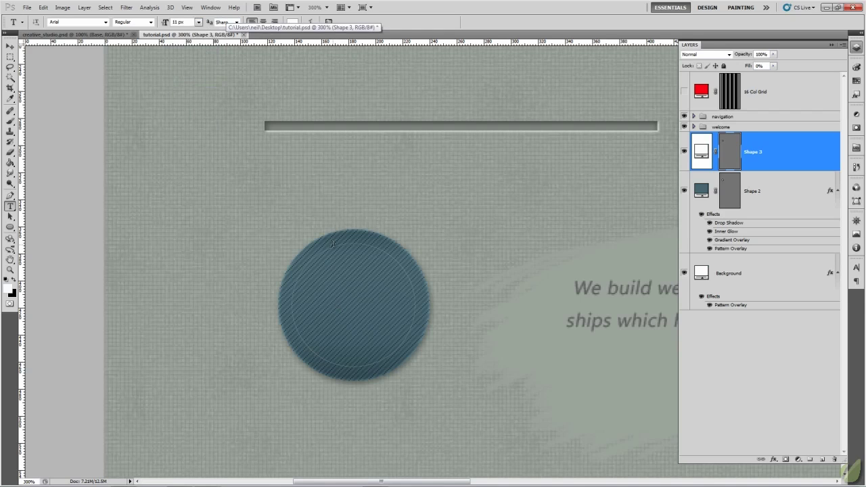
Set the character tracking to 200 for the Type tool.
left_click(212, 7)
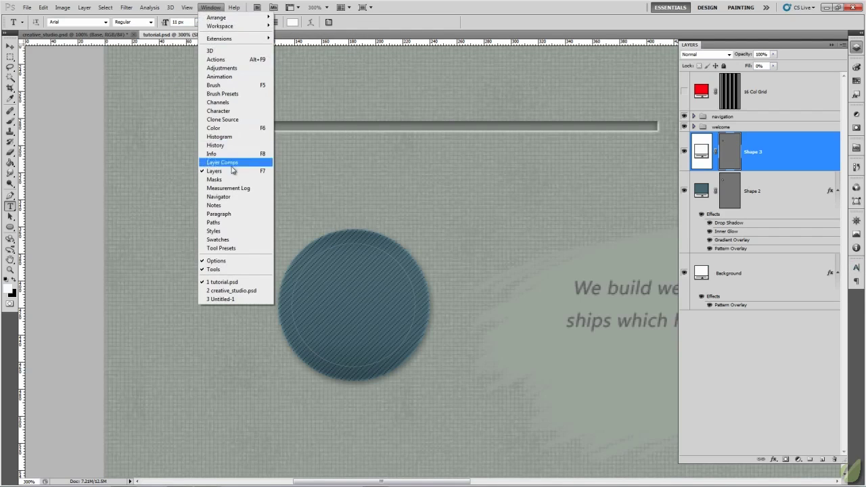
left_click(220, 113)
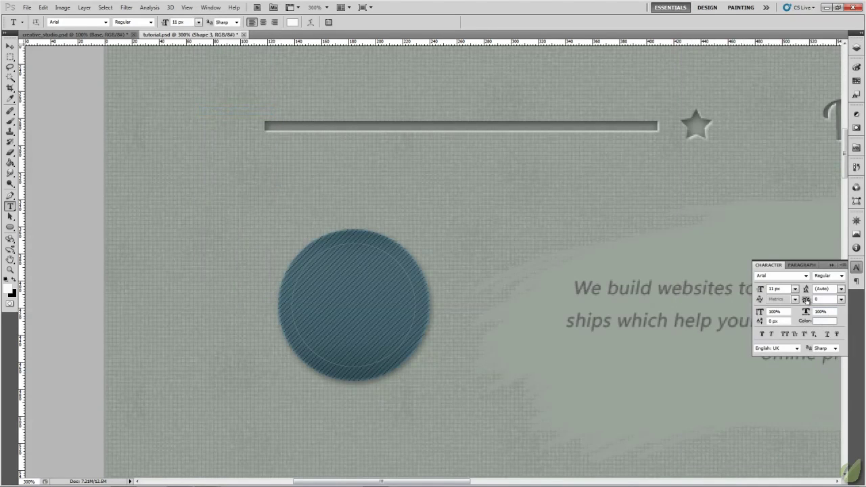
left_click(840, 299)
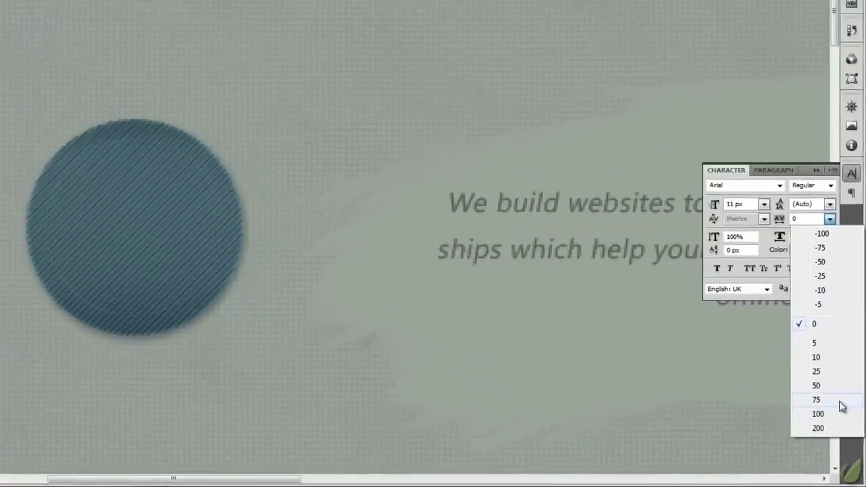
left_click(818, 428)
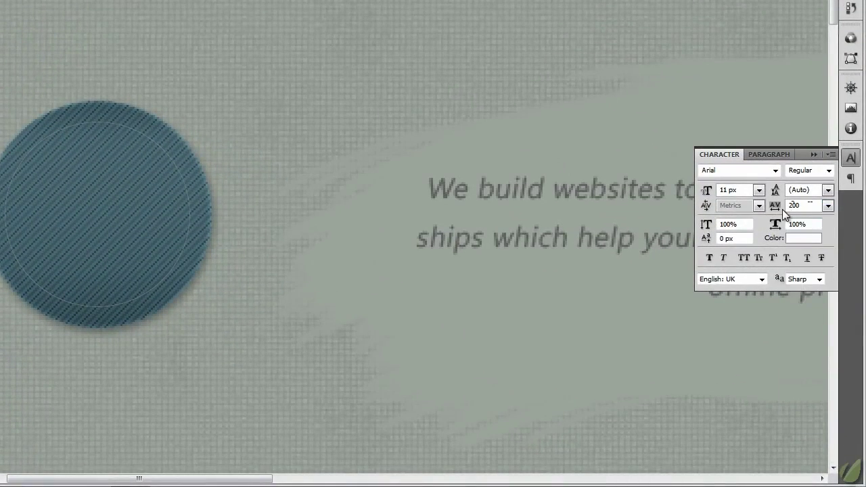
left_click_drag(774, 208, 774, 209)
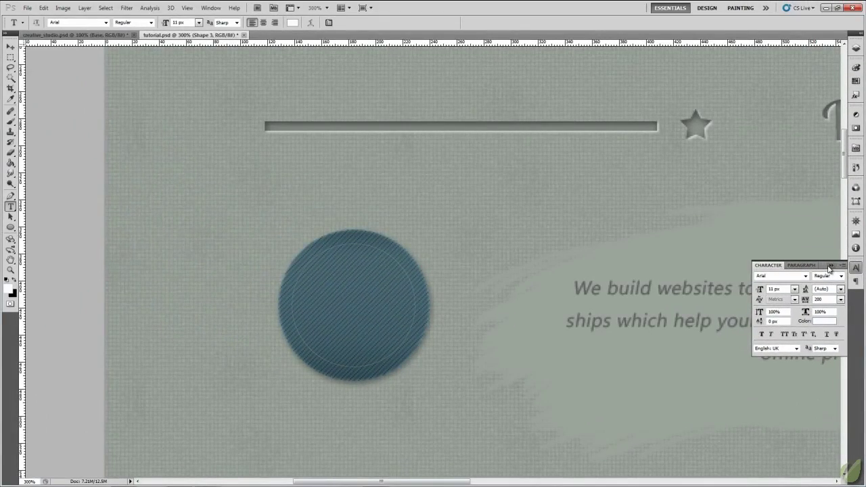
left_click(830, 266)
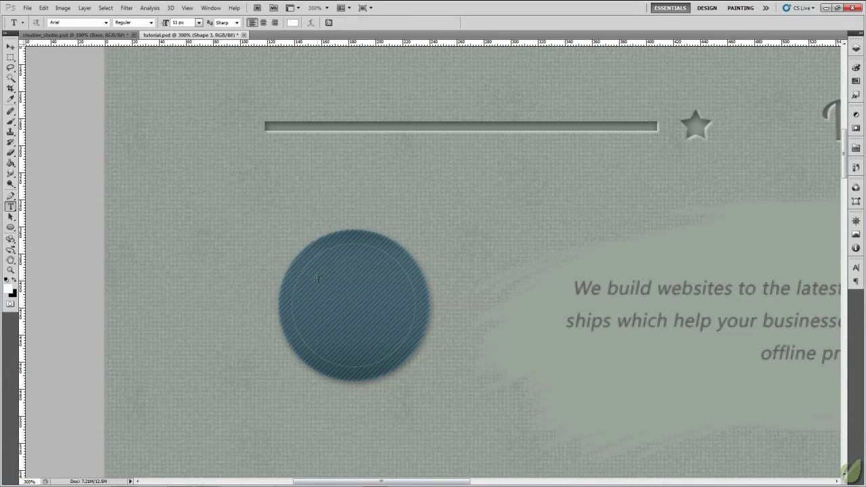
Enter a run of hyphens as text along the inner circle's path to form a full ring of stitches.
left_click(334, 245)
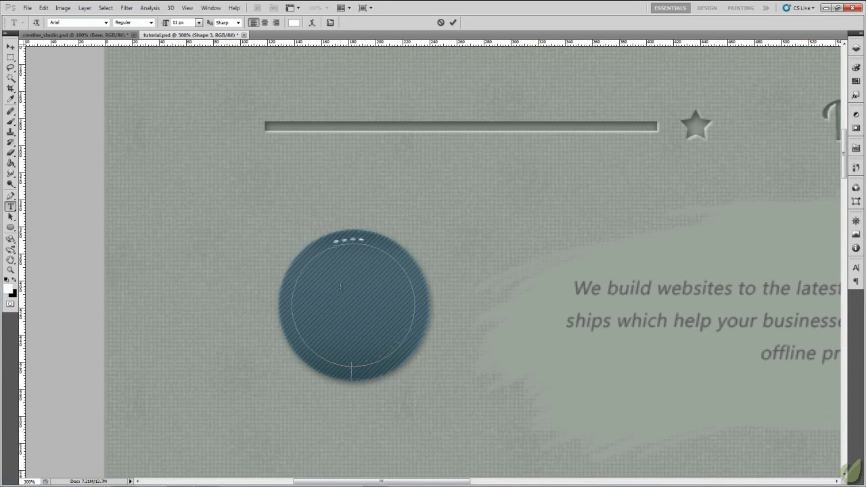
type("----------------------------------")
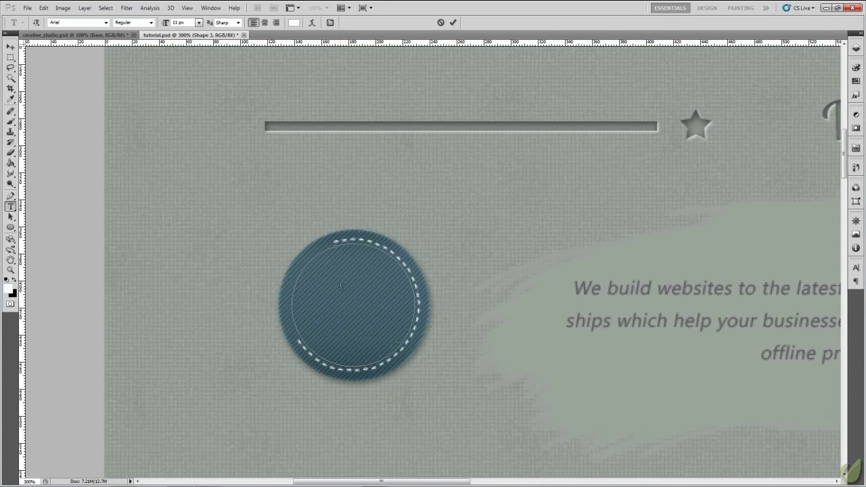
type("---")
left_click(455, 23)
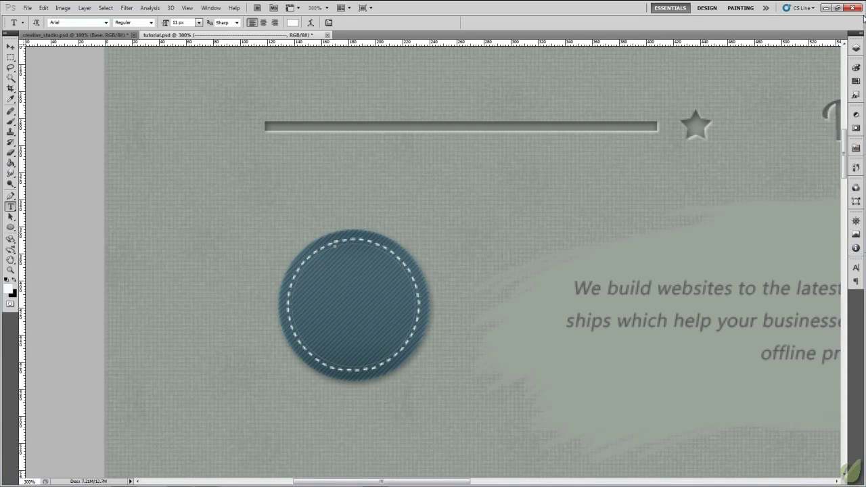
Copy the layer style of the first dashed text layer in the navigation group's stitches subgroup, and collapse both groups.
left_click(856, 47)
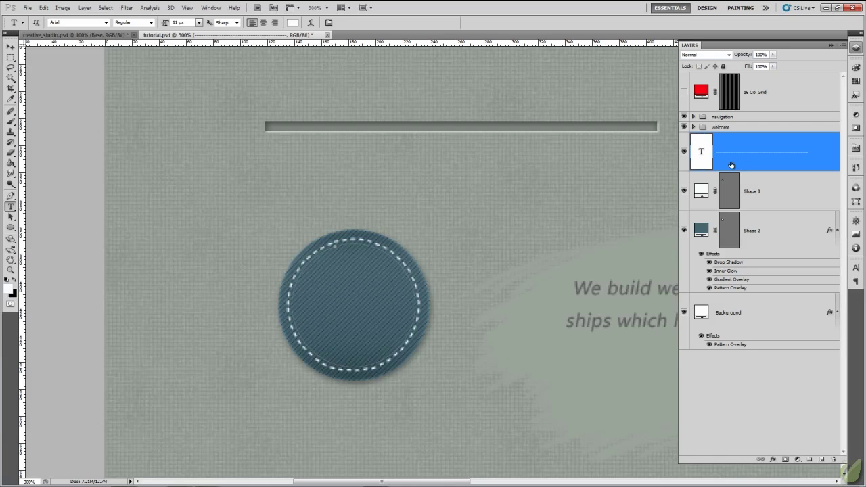
key("ctrl+1")
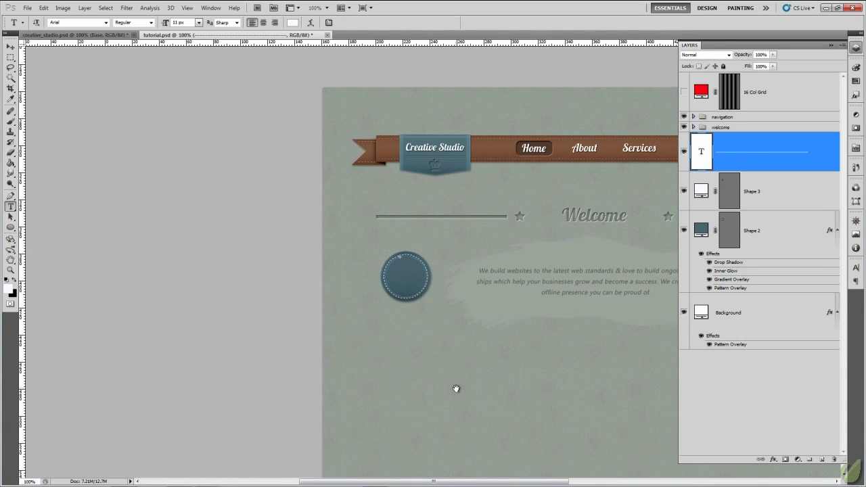
left_click_drag(456, 389, 242, 391)
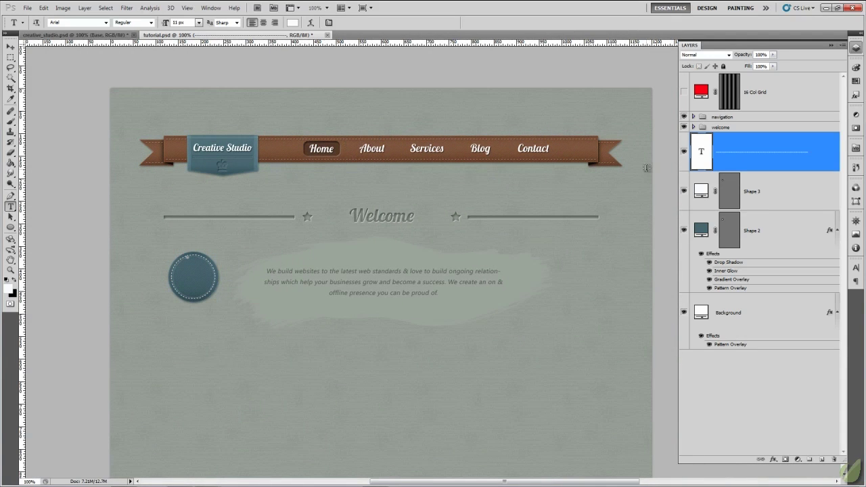
left_click(693, 117)
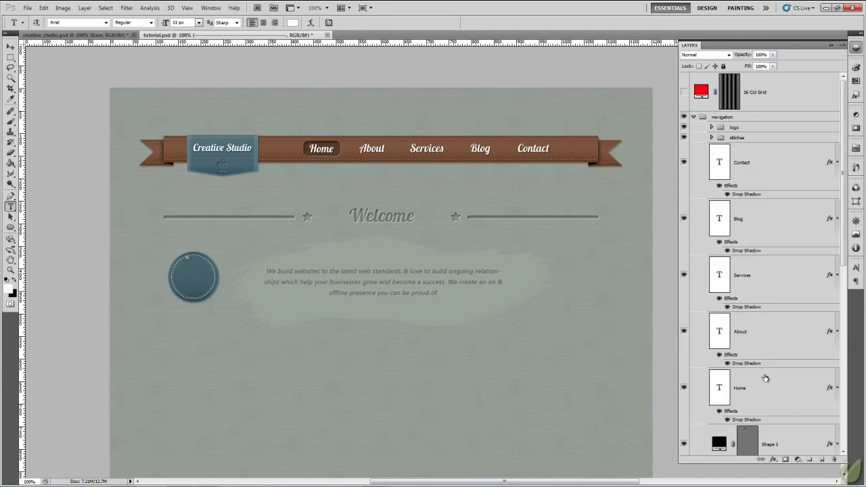
scroll(763, 376, "down", 3)
scroll(764, 375, "up", 3)
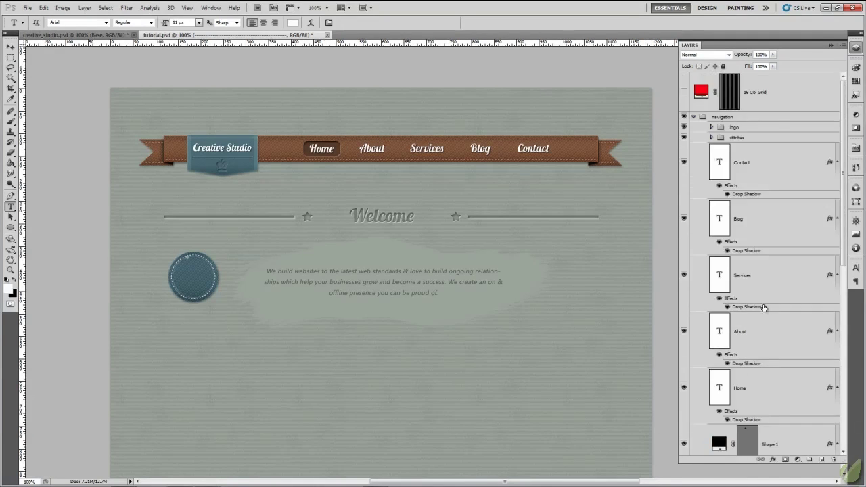
left_click(711, 138)
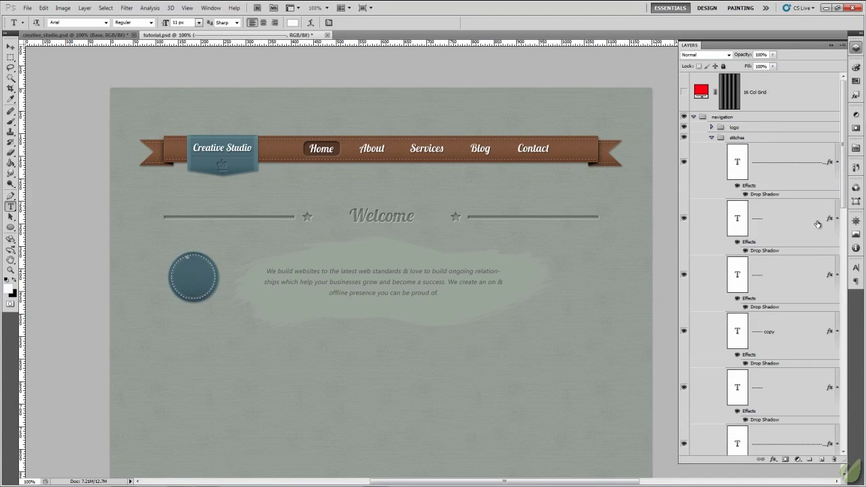
right_click(830, 163)
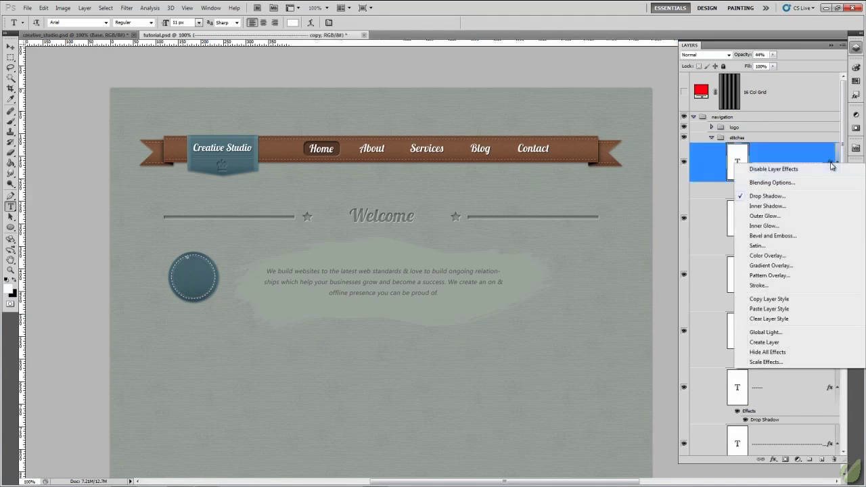
left_click(771, 299)
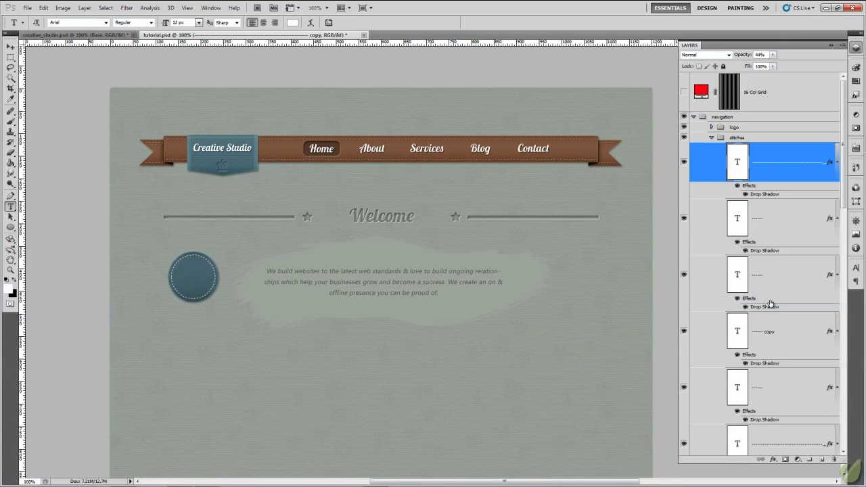
left_click(711, 138)
left_click(693, 117)
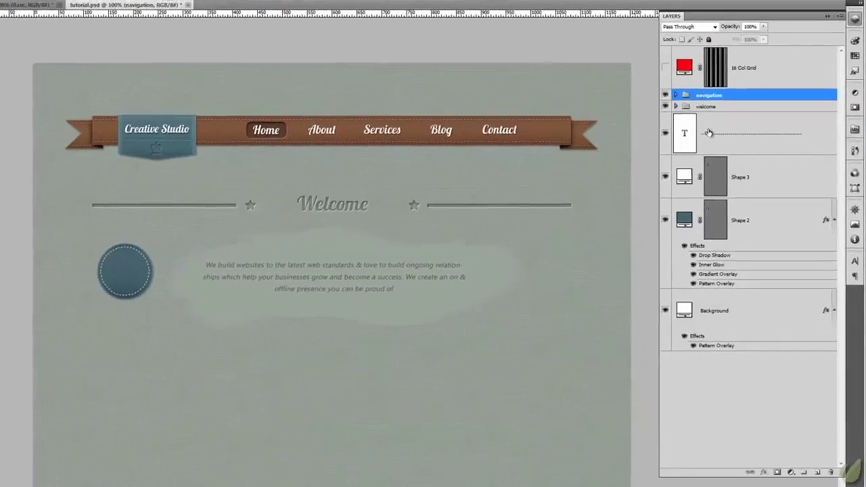
Paste the copied layer style onto the badge's circular dashed text layer.
left_click(812, 150)
right_click(828, 155)
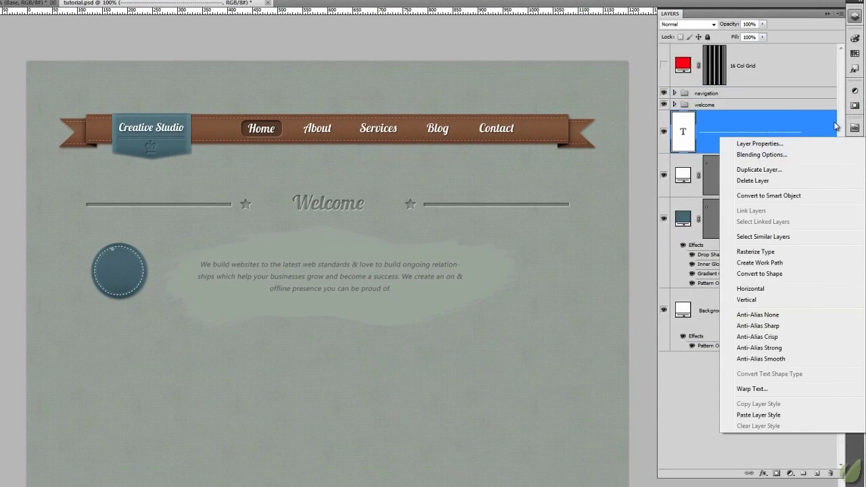
left_click(755, 414)
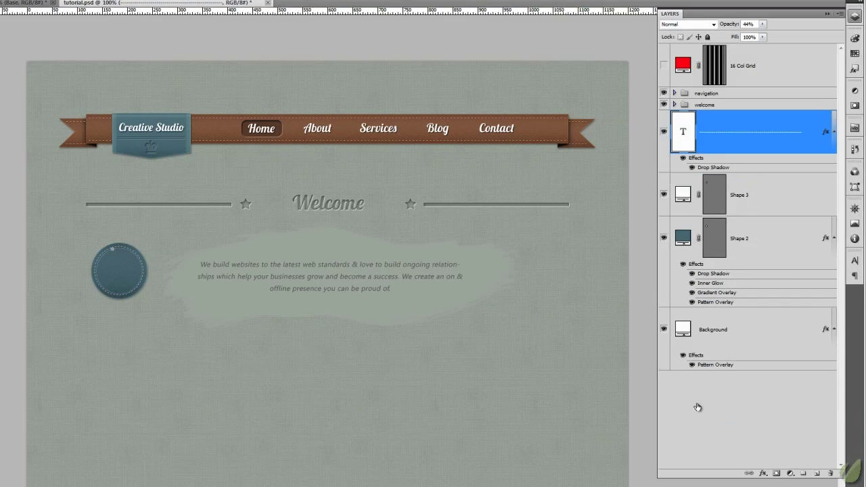
left_click(769, 206)
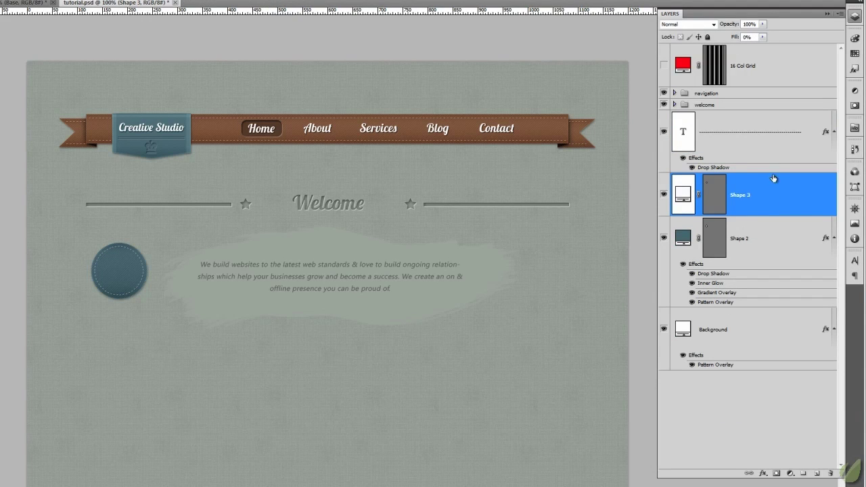
Lower the opacity of the badge's dashed text layer to 25%.
left_click(760, 139)
left_click(762, 24)
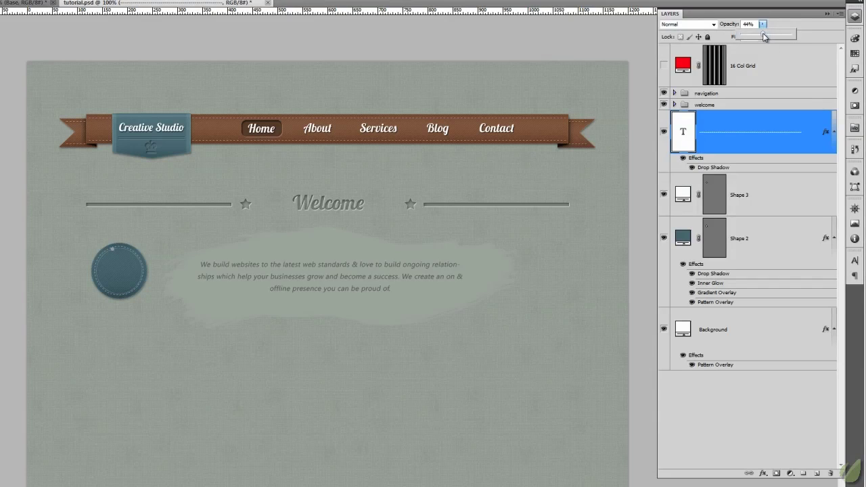
left_click_drag(764, 36, 748, 42)
left_click_drag(745, 35, 754, 37)
left_click(769, 195)
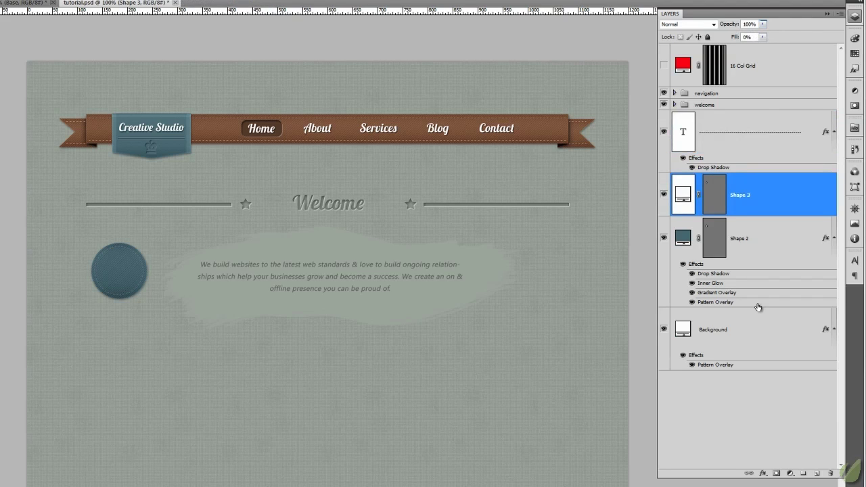
left_click(760, 131)
left_click_drag(762, 24, 767, 38)
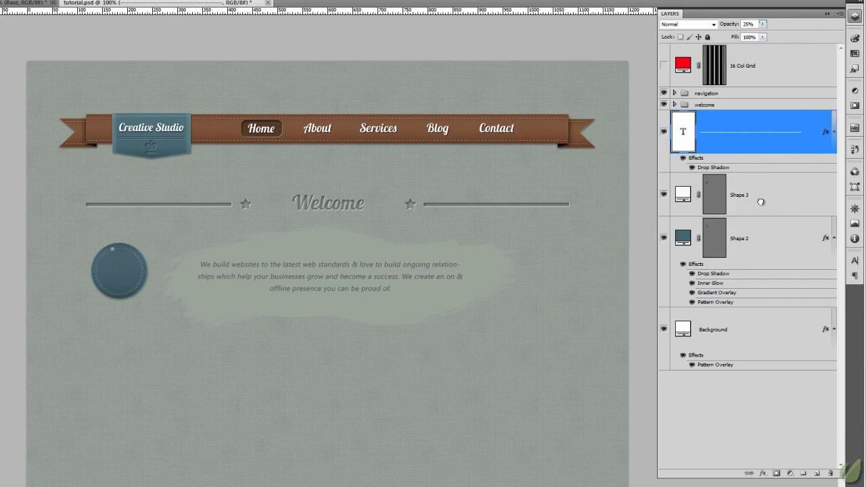
left_click(760, 199)
Compare the stitched badge with the finished Design badge in the creative_studio.psd document.
left_click(44, 2)
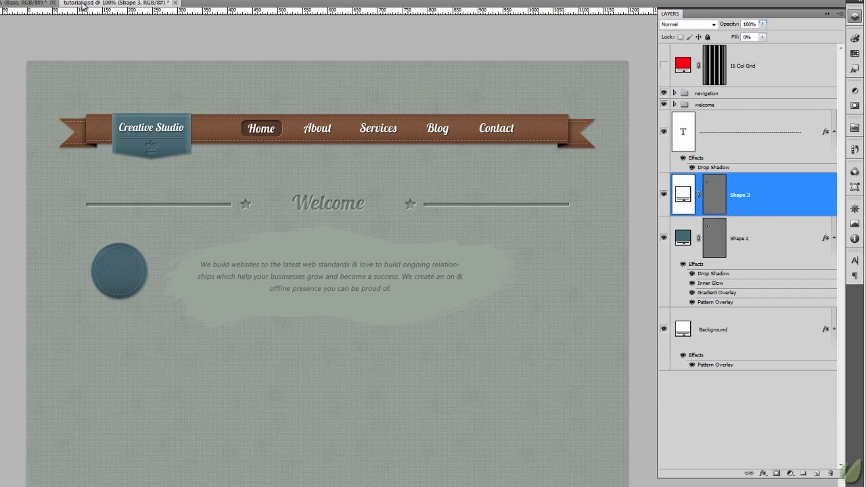
left_click(85, 3)
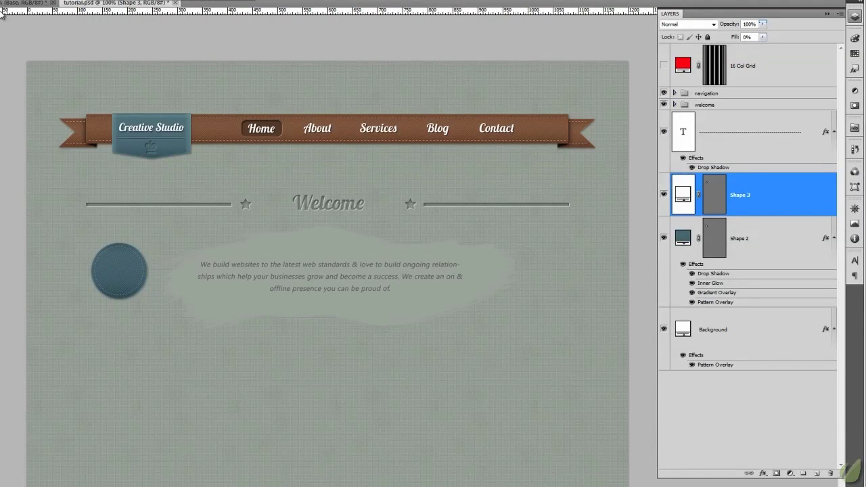
key("ctrl+Tab")
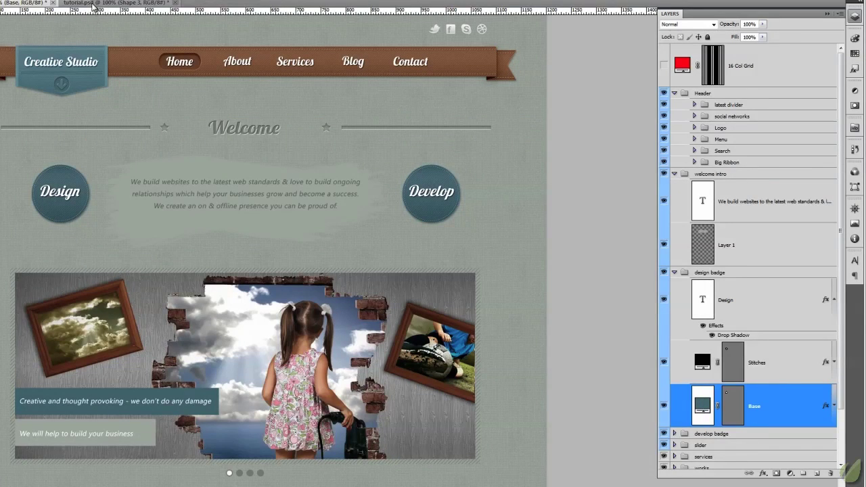
left_click(93, 6)
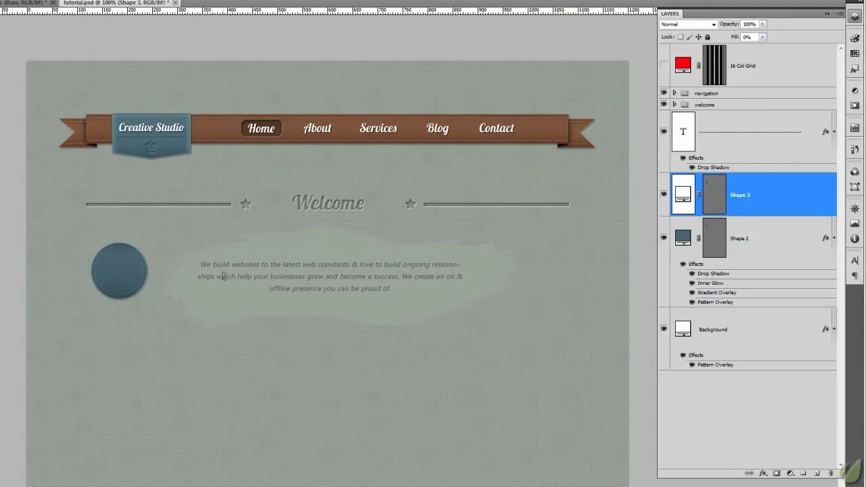
left_click(766, 136)
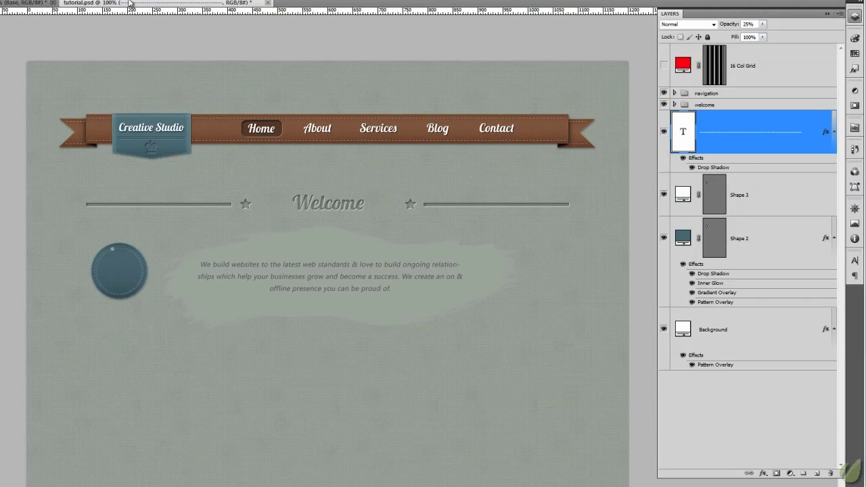
left_click(17, 4)
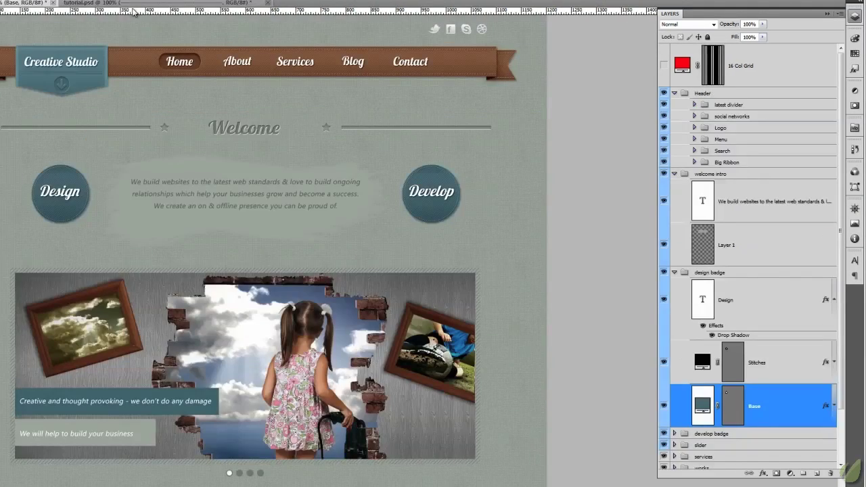
left_click(88, 2)
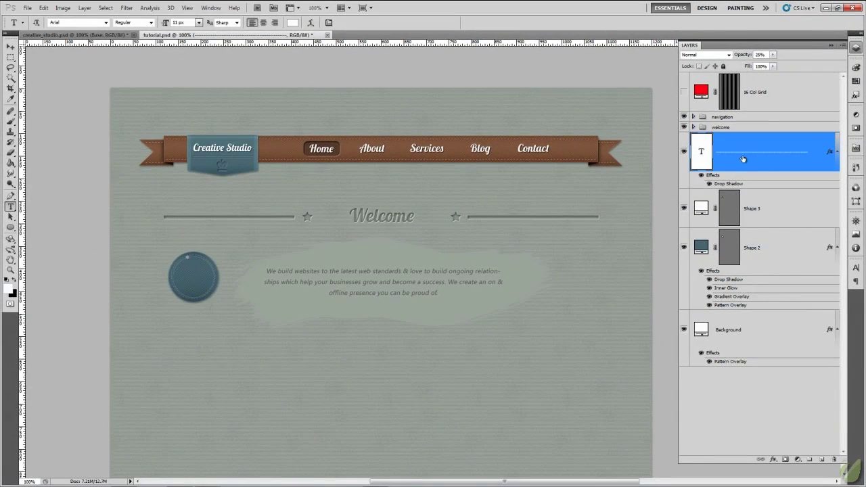
Scale the dashed stitch ring up to about 106% and fit it evenly inside the edge of the blue badge circle.
key("ctrl+plus")
key("ctrl+plus")
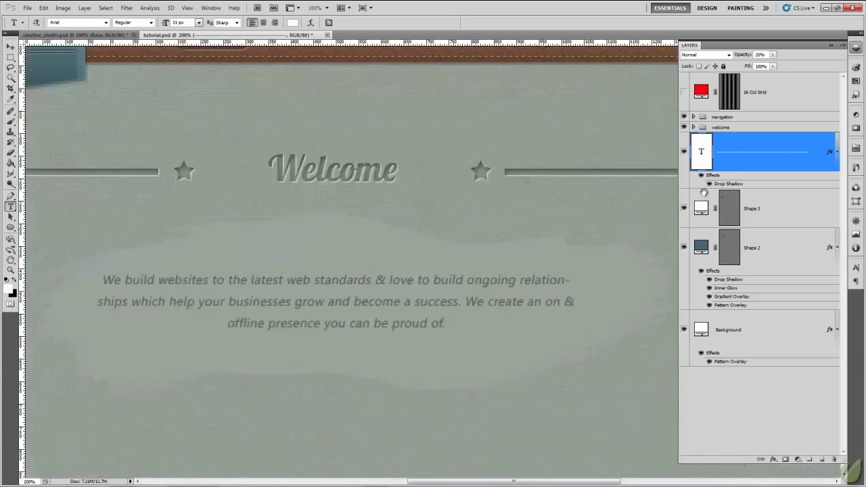
left_click_drag(166, 418, 448, 392)
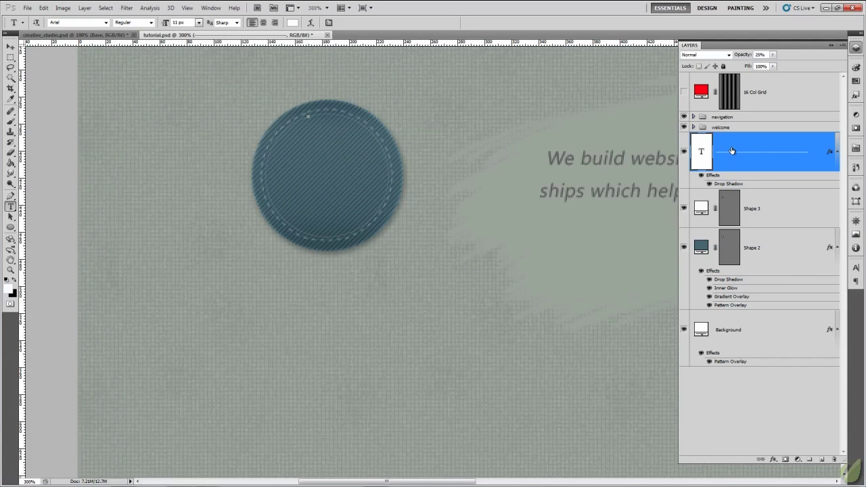
key("ctrl+t")
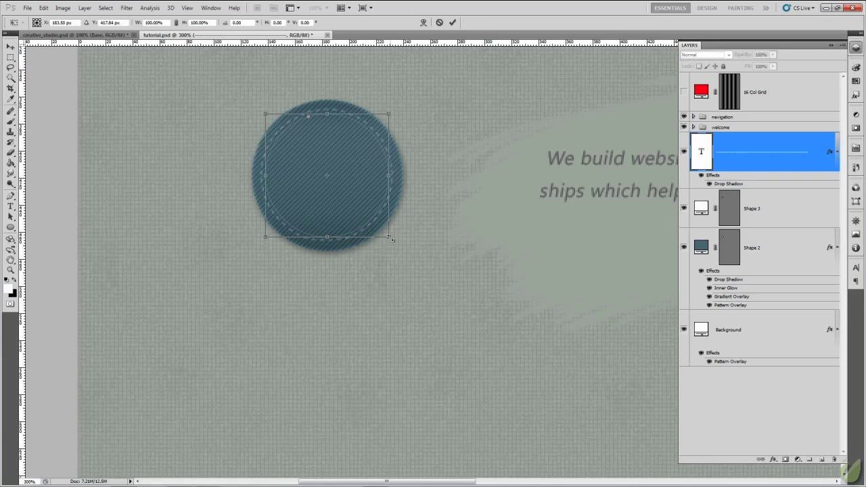
left_click_drag(391, 238, 399, 246)
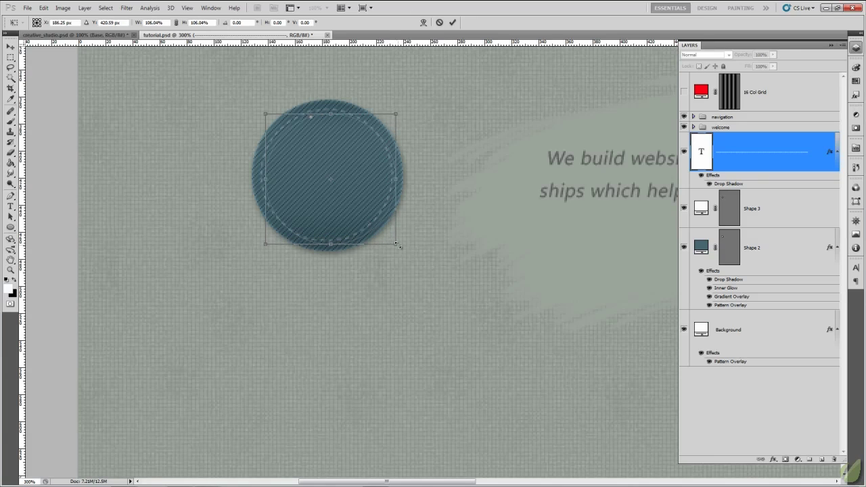
left_click(452, 22)
key("v")
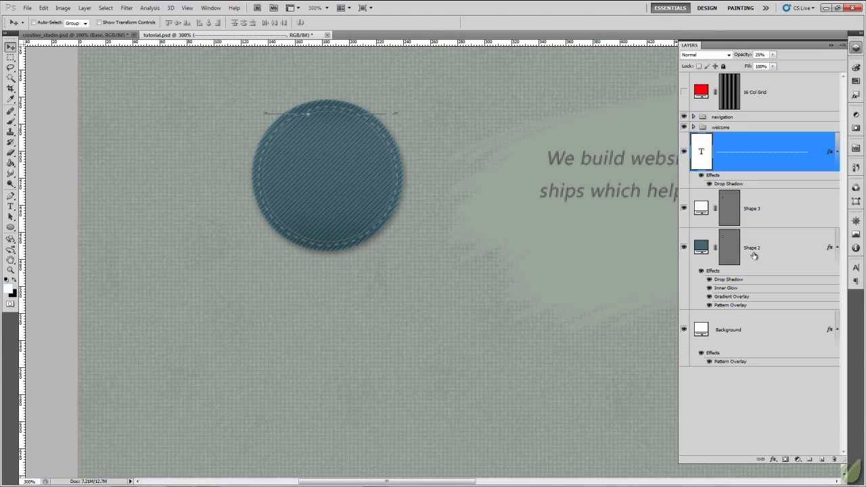
left_click(774, 204)
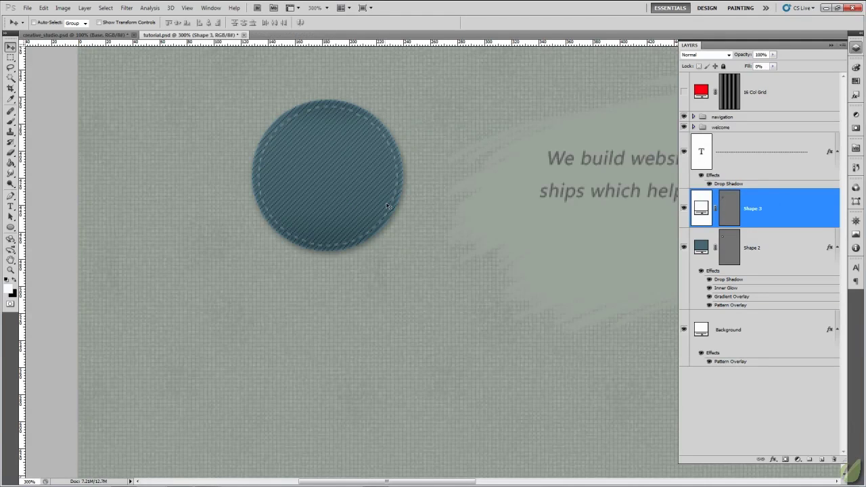
left_click(801, 151)
key("t")
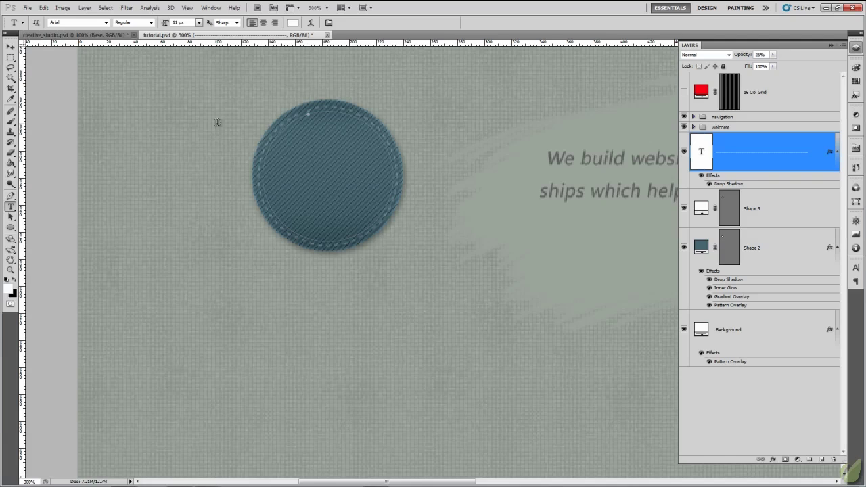
left_click(811, 211)
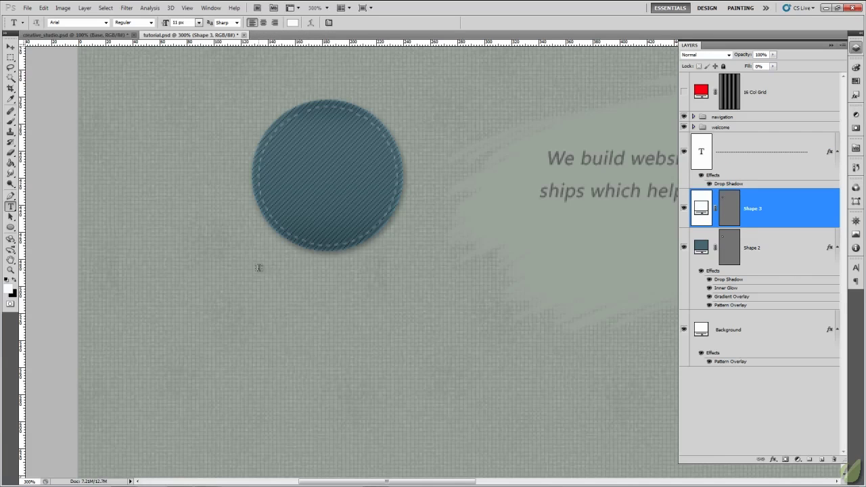
Set up the Type tool with the Lobster 1.4 font at 30 px while the Shape 3 layer is selected.
key("ctrl+minus")
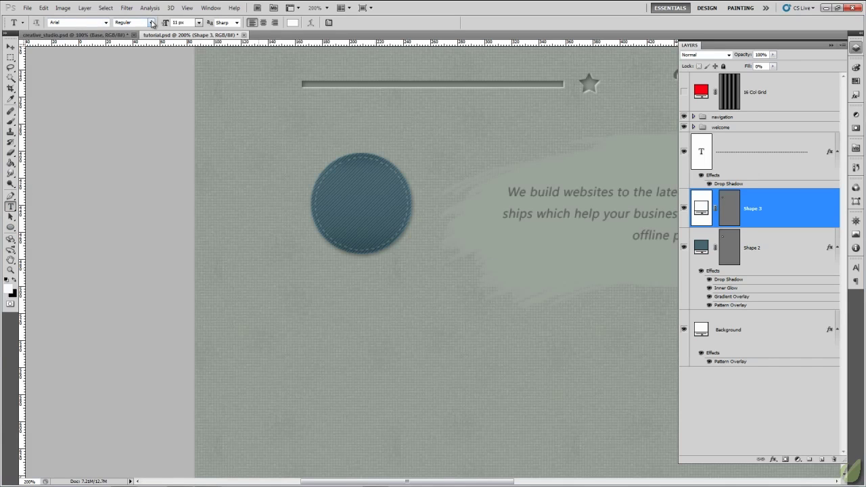
left_click(107, 22)
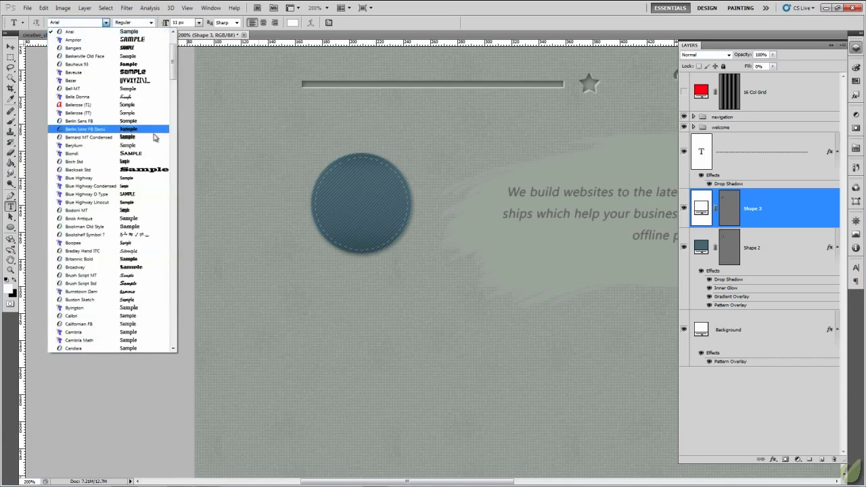
left_click_drag(173, 71, 164, 162)
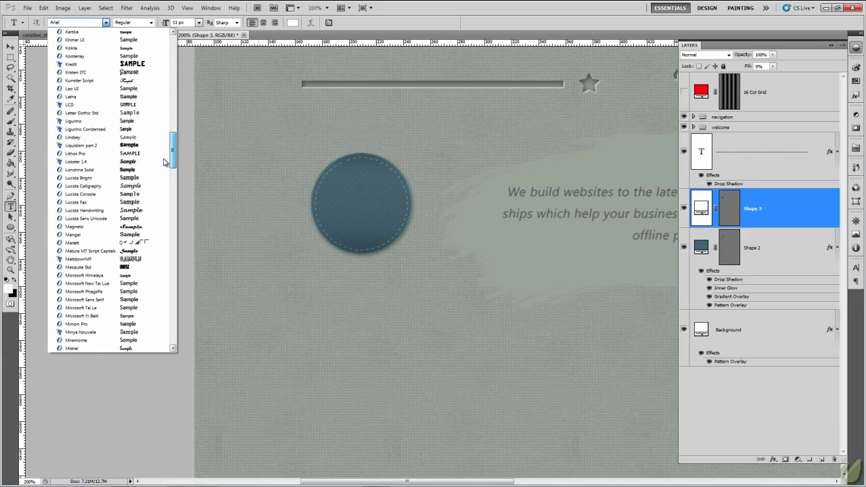
left_click(92, 162)
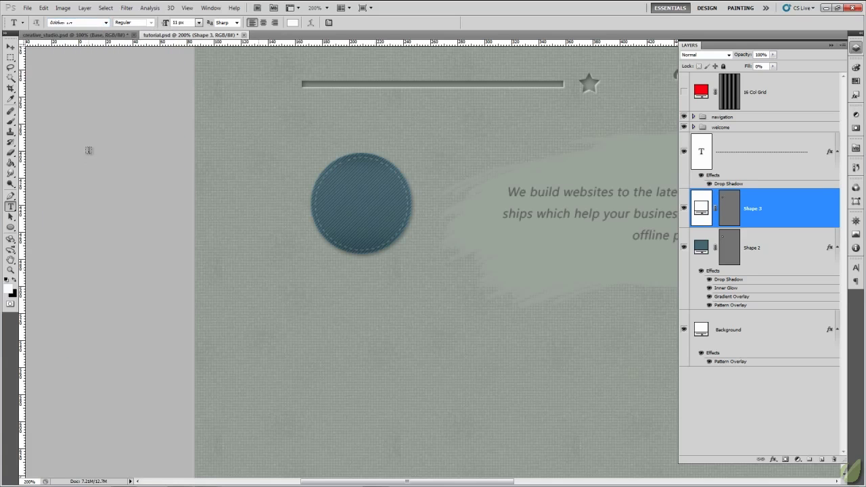
left_click(199, 23)
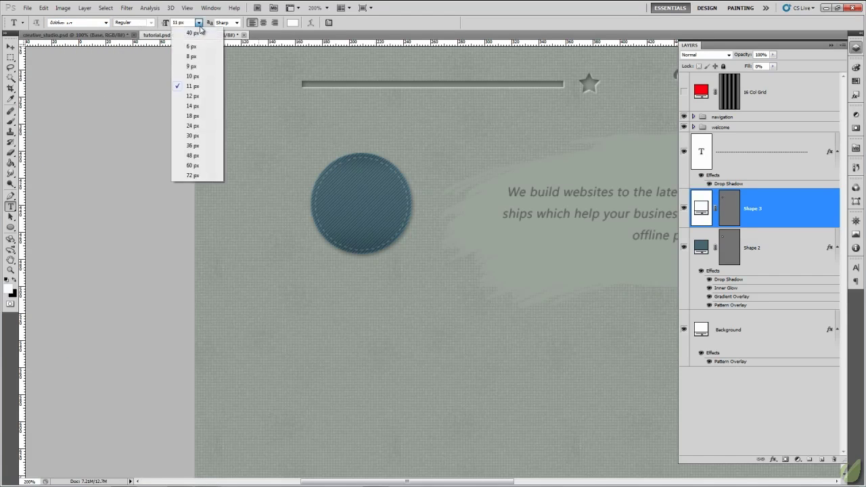
left_click(203, 135)
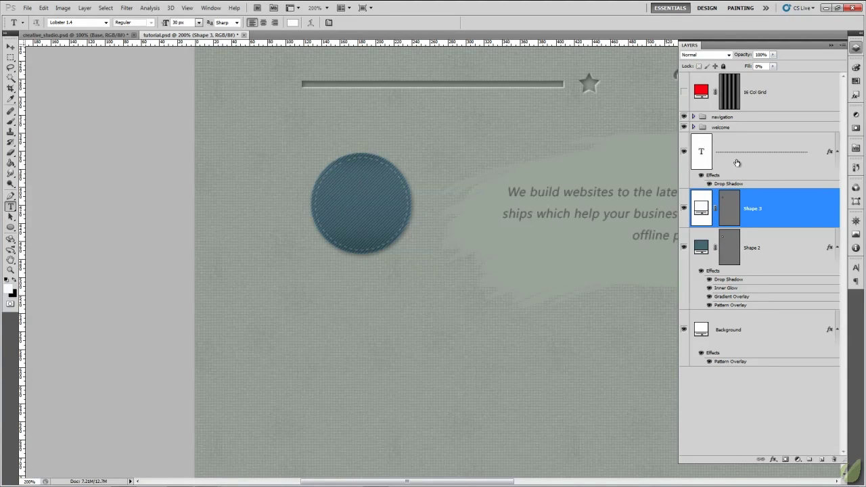
Add the text "design" below the blue badge as a new text layer above the dashed text layer.
left_click(694, 168)
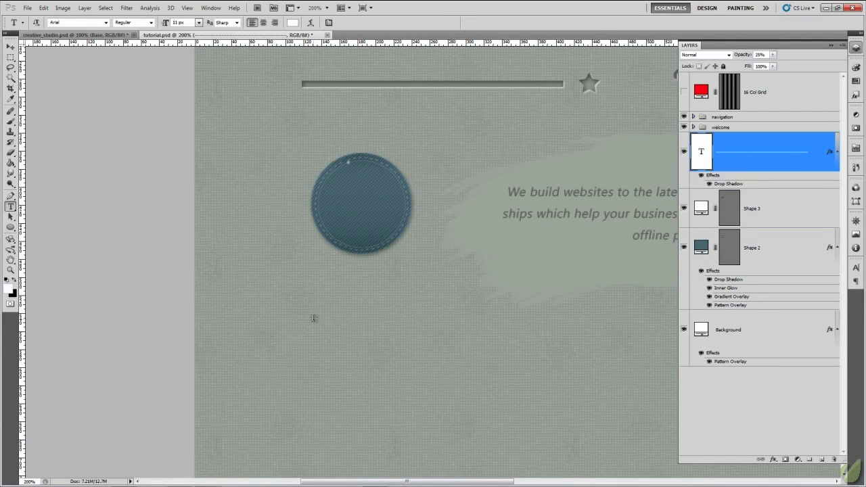
left_click(313, 318)
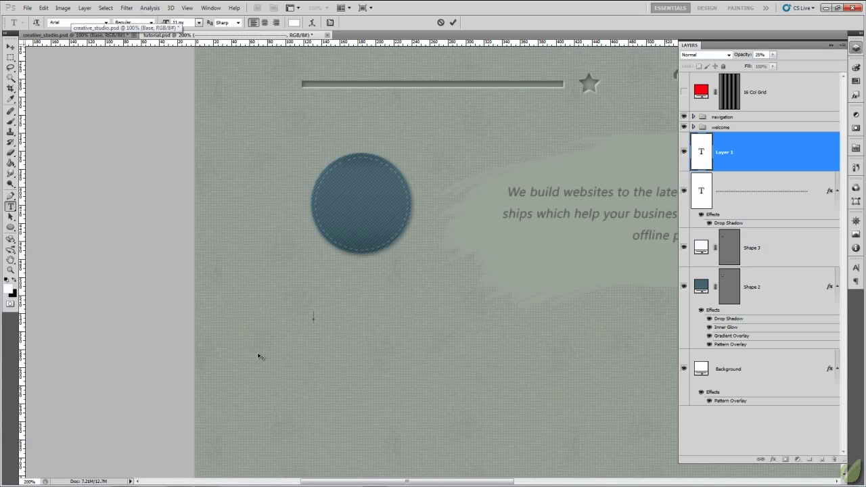
type("design")
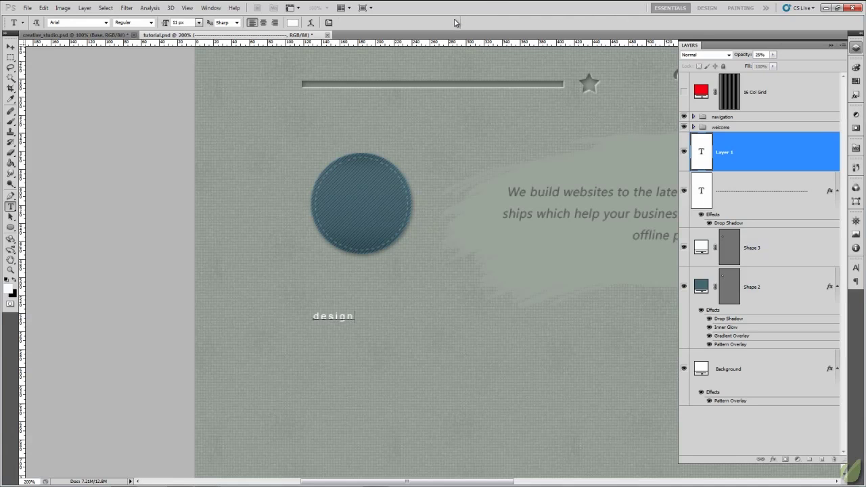
left_click(453, 23)
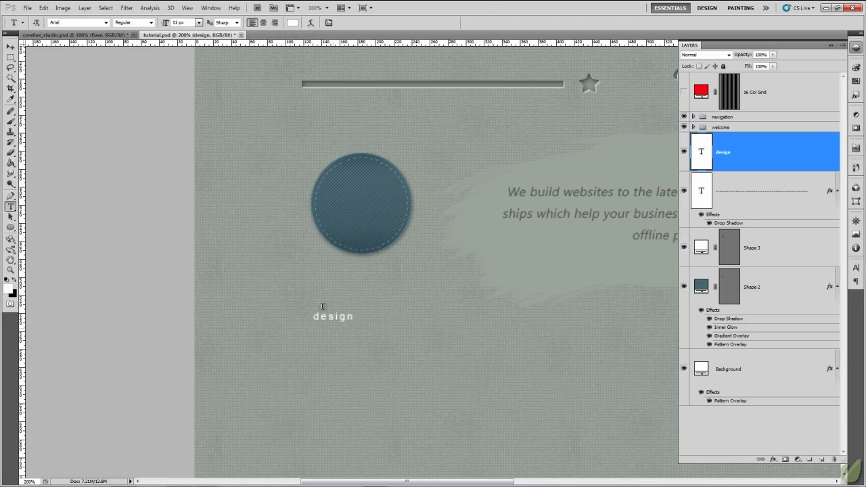
Format the "design" text in Lobster 1.4 at 34 px with tracking 0, keeping it in lowercase after trying All Caps.
left_click(856, 267)
left_click(805, 276)
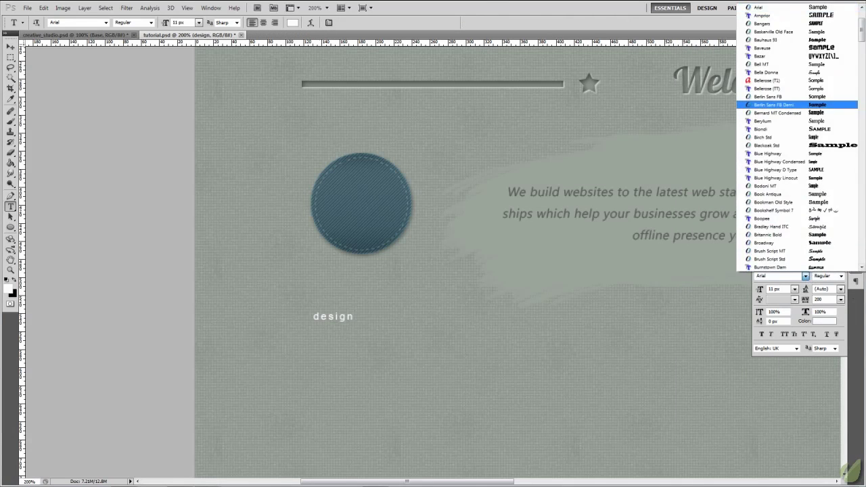
left_click_drag(862, 37, 862, 102)
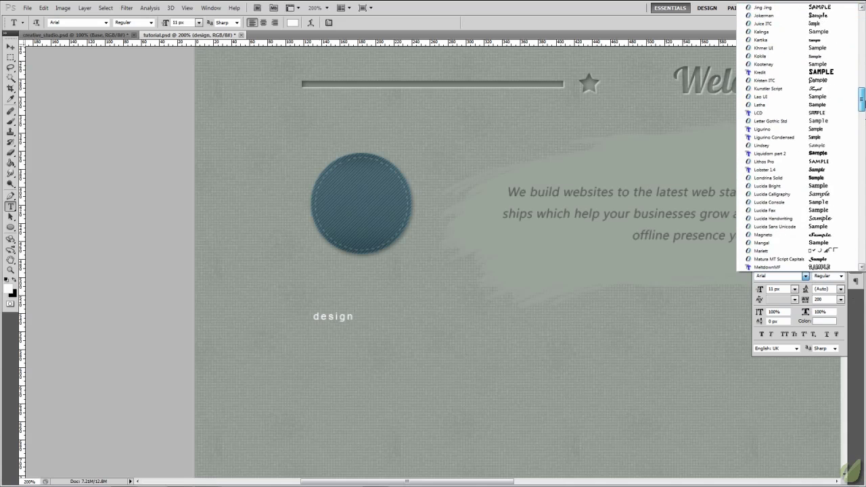
left_click(783, 169)
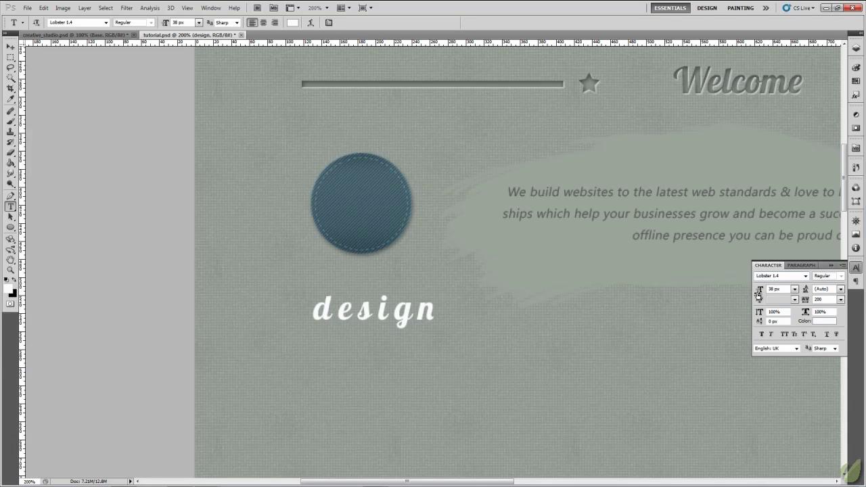
left_click_drag(759, 295, 755, 296)
left_click(841, 301)
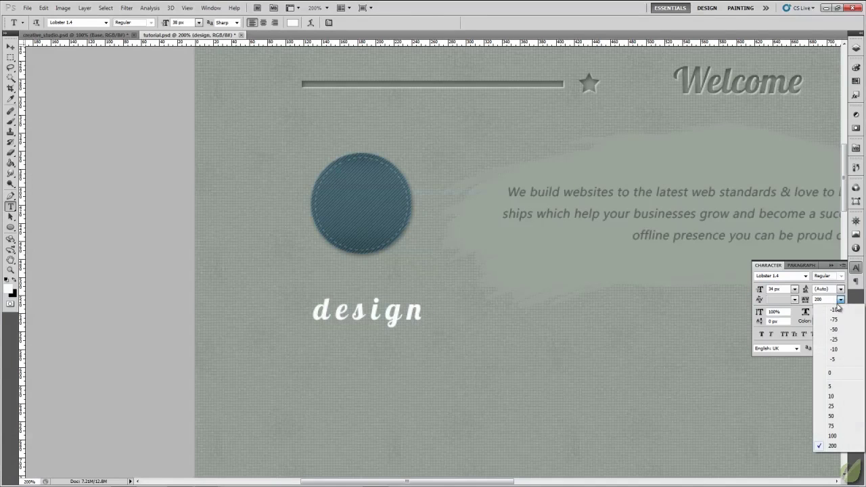
left_click(835, 368)
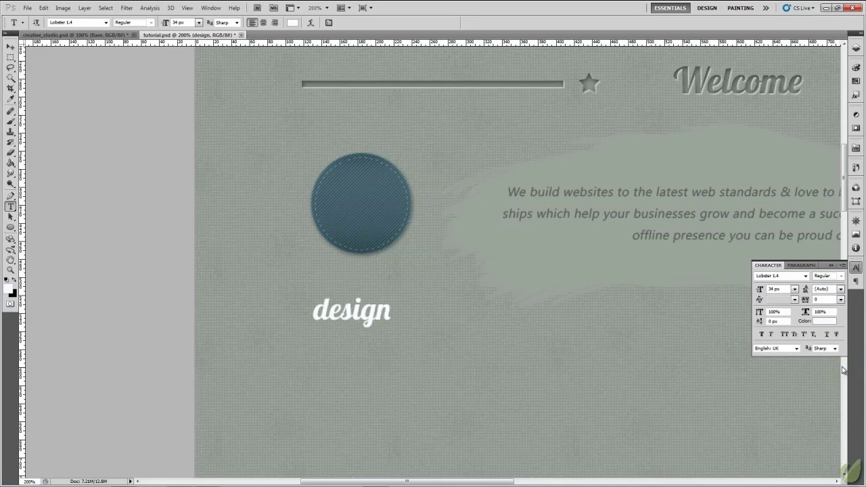
left_click(784, 334)
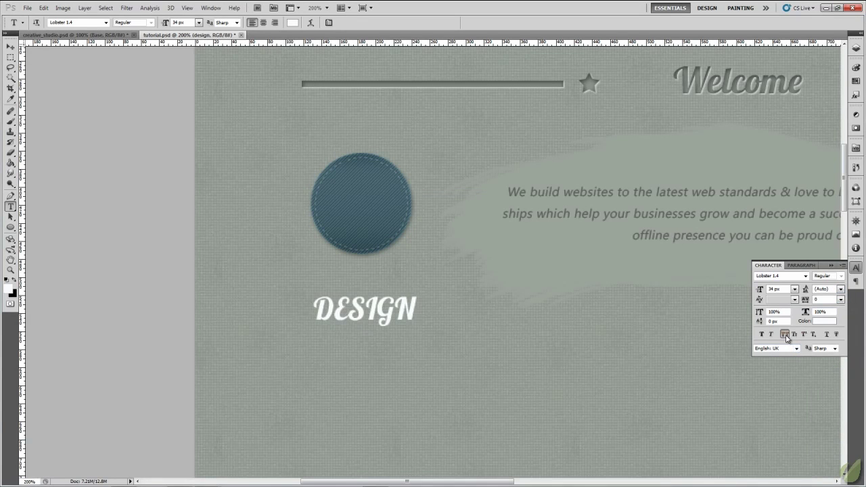
left_click(785, 335)
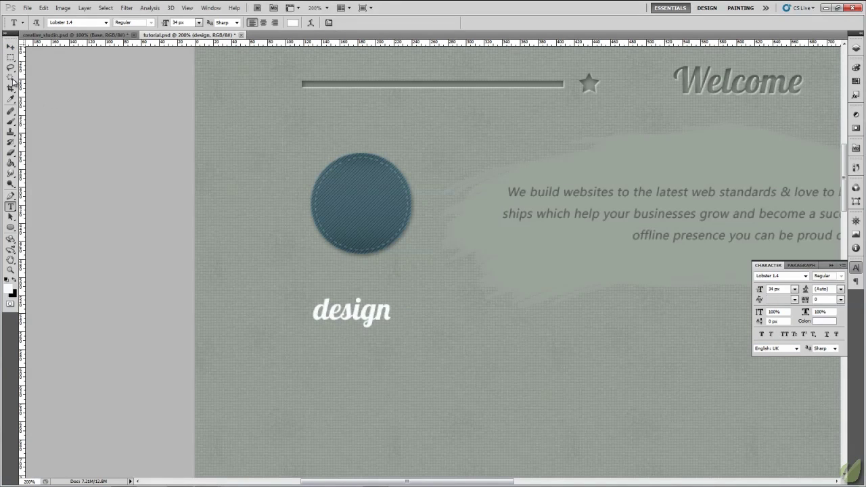
Move the "design" text onto the blue badge circle and compare it with the finished badge in creative_studio.psd.
left_click(10, 47)
left_click_drag(392, 321, 400, 210)
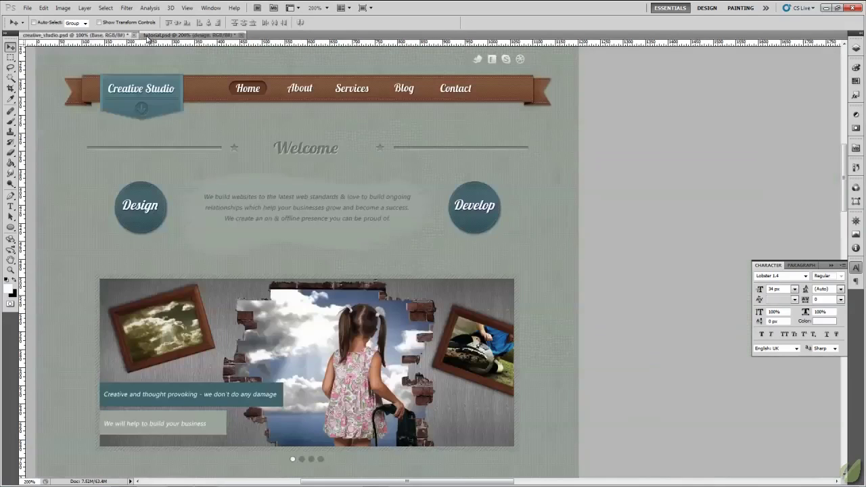
left_click(115, 34)
left_click(189, 35)
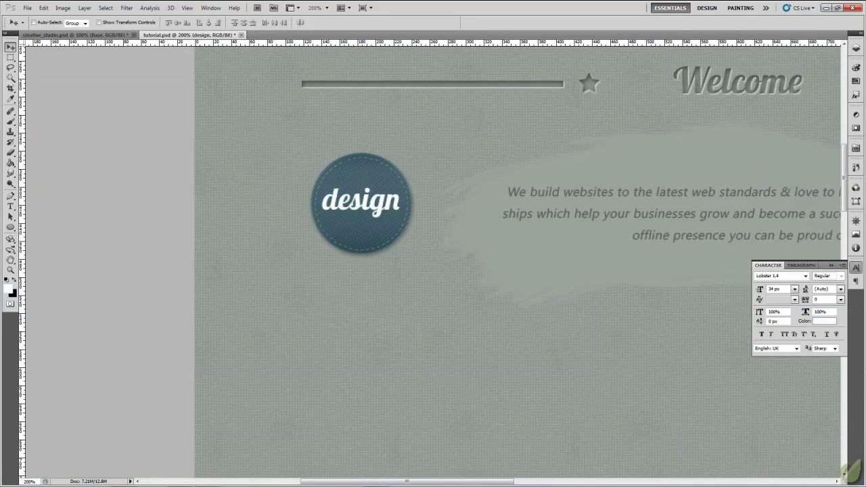
Replace the first letter of the badge text with a capital D and commit the text edit.
left_click(857, 48)
double_click(702, 157)
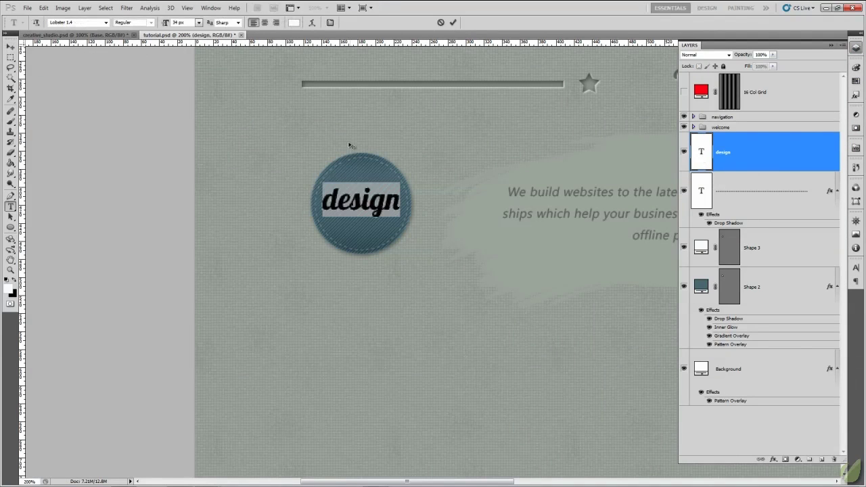
left_click_drag(323, 200, 339, 200)
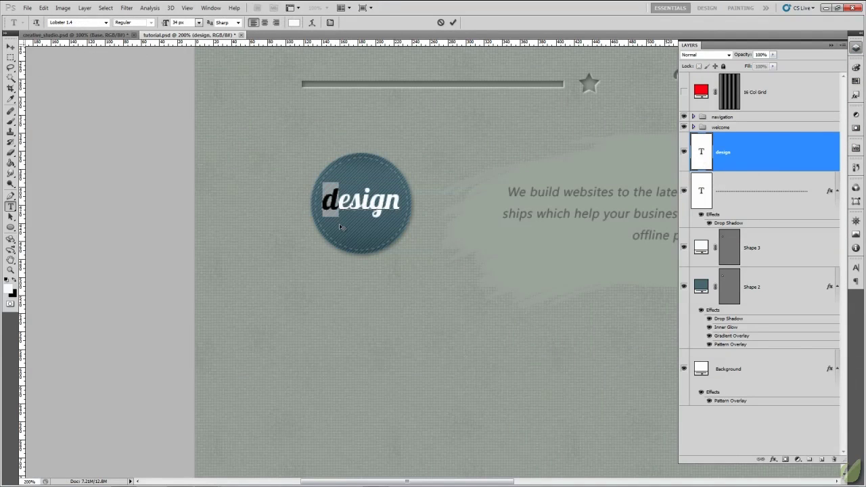
type("D")
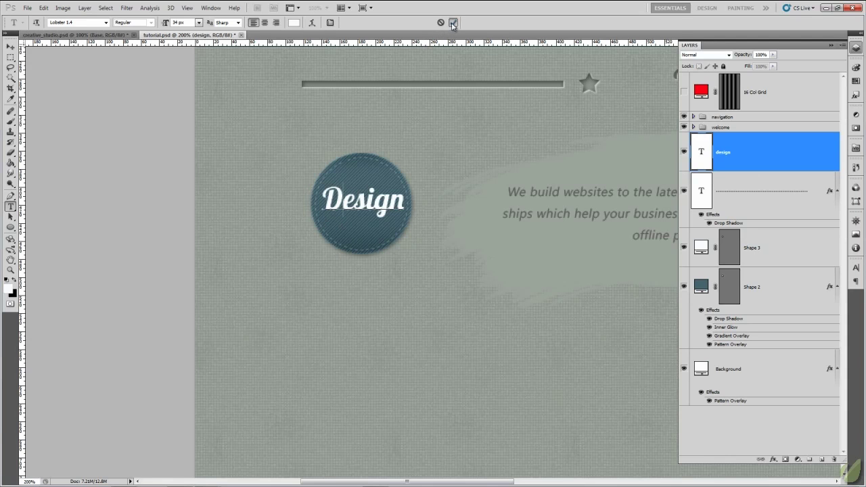
left_click(452, 22)
key("v")
Check the label against the finished layout in creative_studio.psd and set the Design text size to 28 px.
left_click(78, 36)
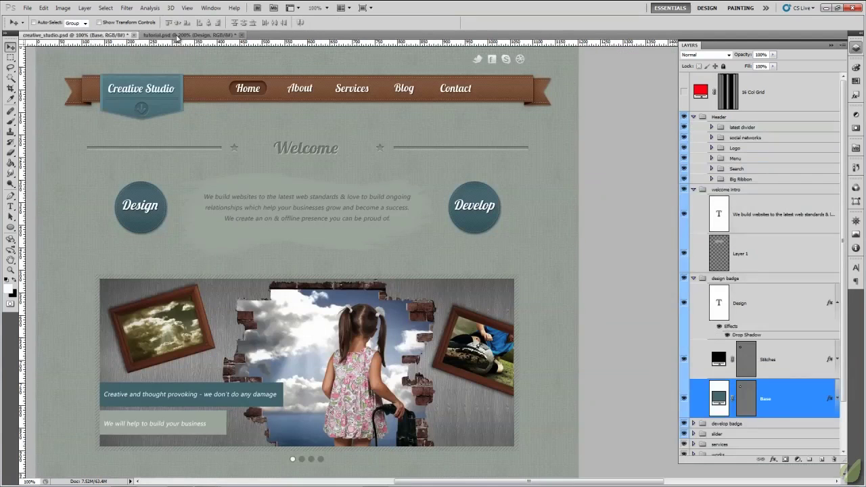
left_click(180, 35)
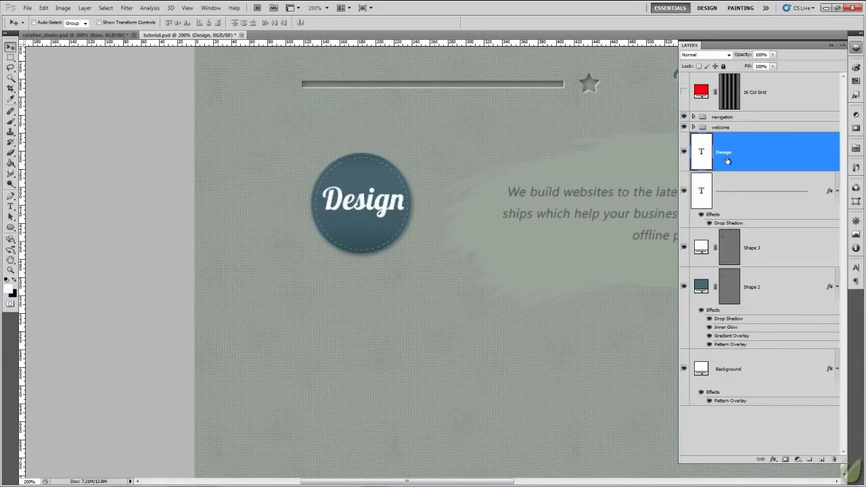
left_click(856, 268)
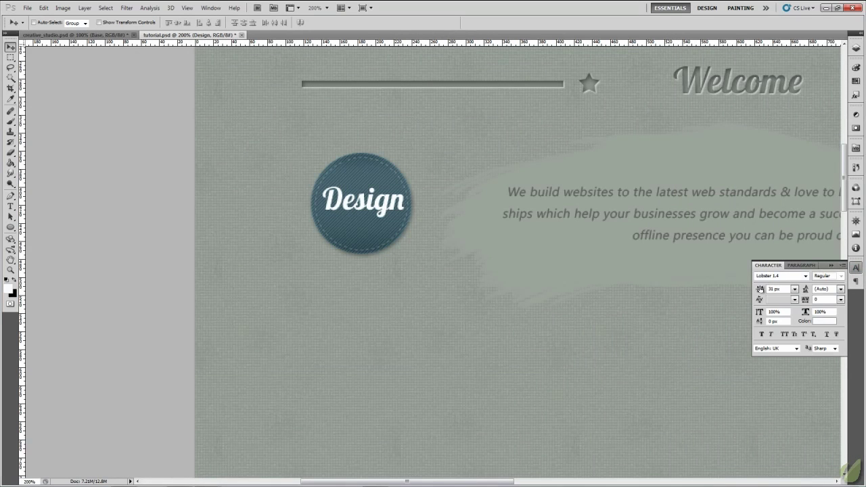
left_click_drag(760, 289, 760, 289)
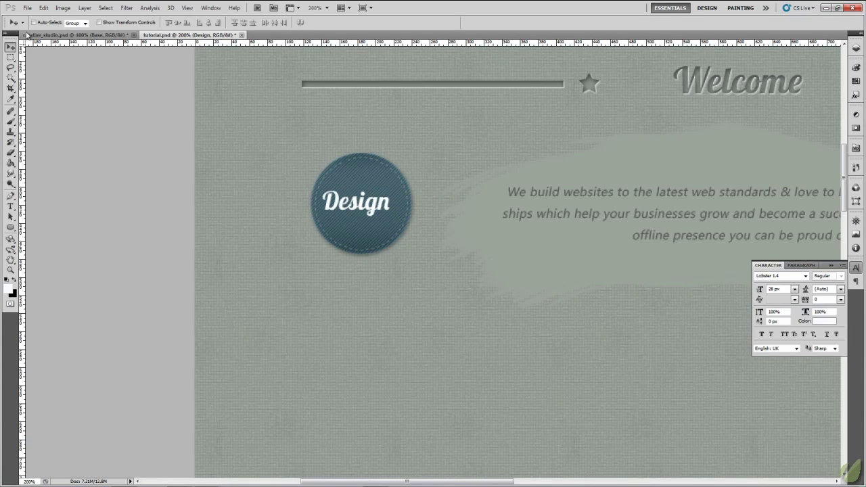
Nudge the Design text until it sits centred within the stitched ring of the badge.
key("Right")
key("Right")
key("Right")
key("Right")
key("Right")
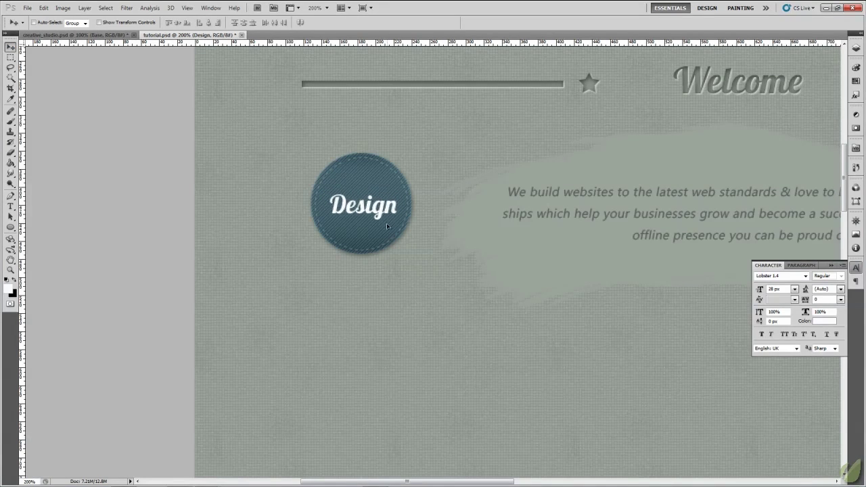
key("Left")
key("Left")
key("Down")
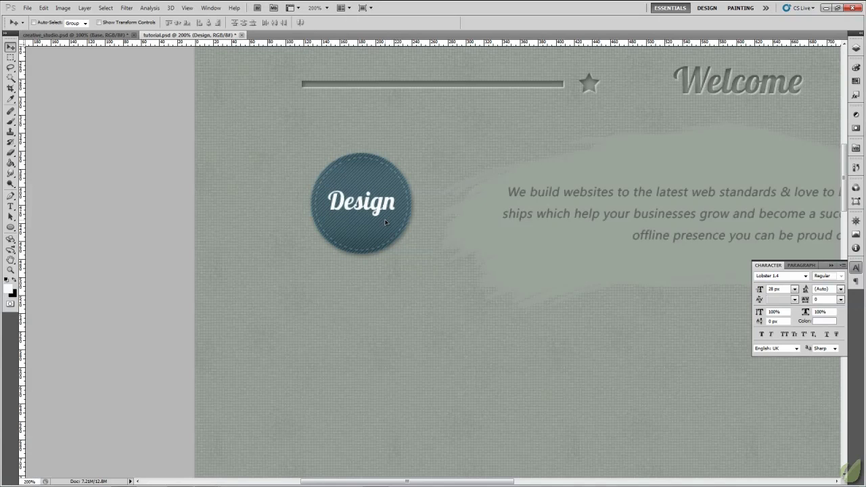
Compare the label with creative_studio.psd, apply Faux Italic to the Design text and nudge it slightly left.
left_click(81, 35)
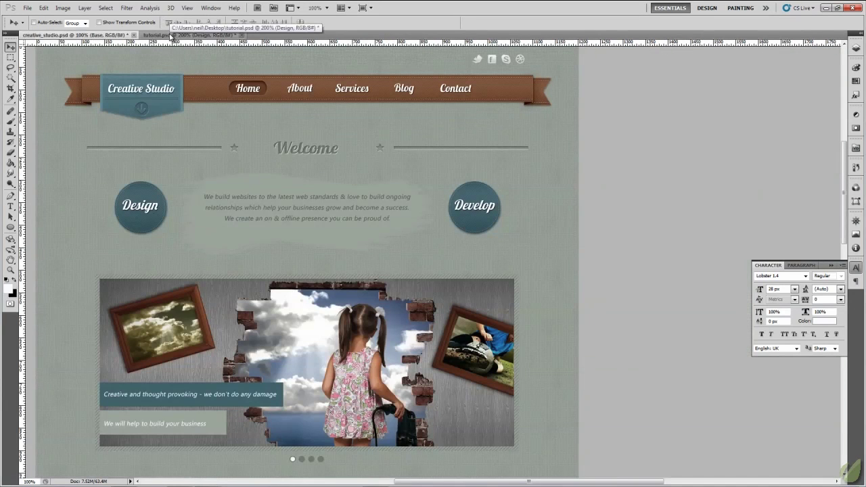
left_click(171, 35)
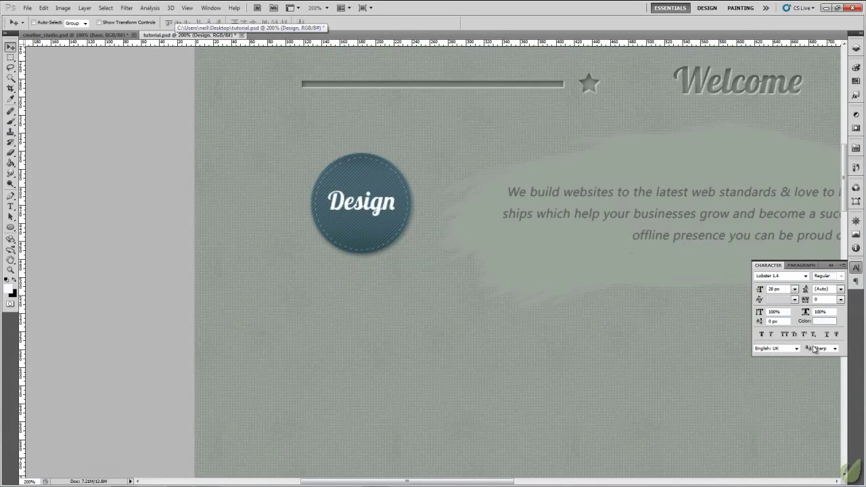
left_click(772, 335)
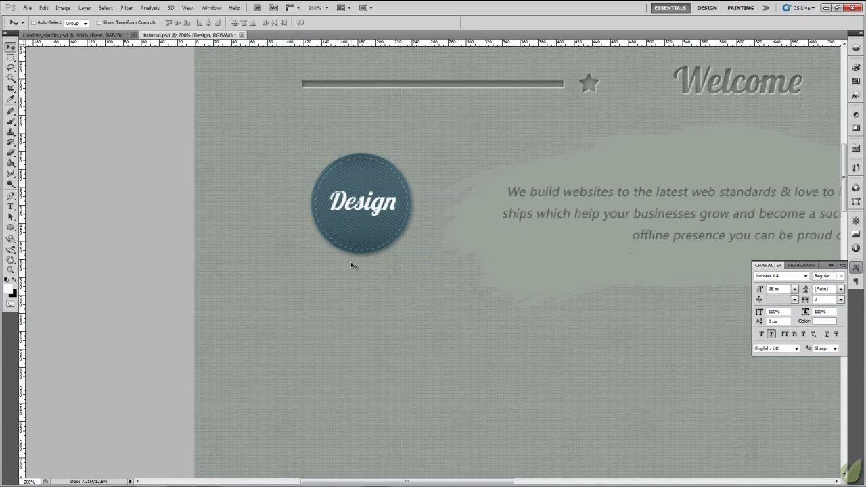
key("Left")
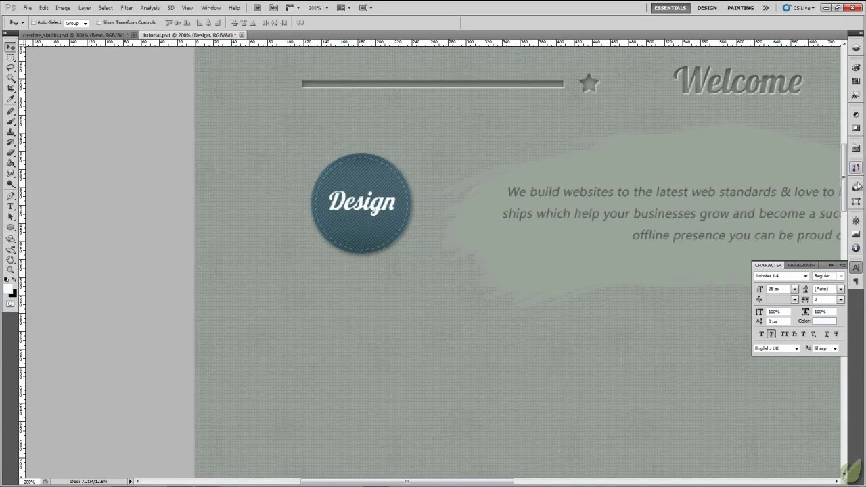
Add a Drop Shadow to the Design text layer with a distance of 2 px, a size of 2 px and a reduced opacity.
left_click(856, 48)
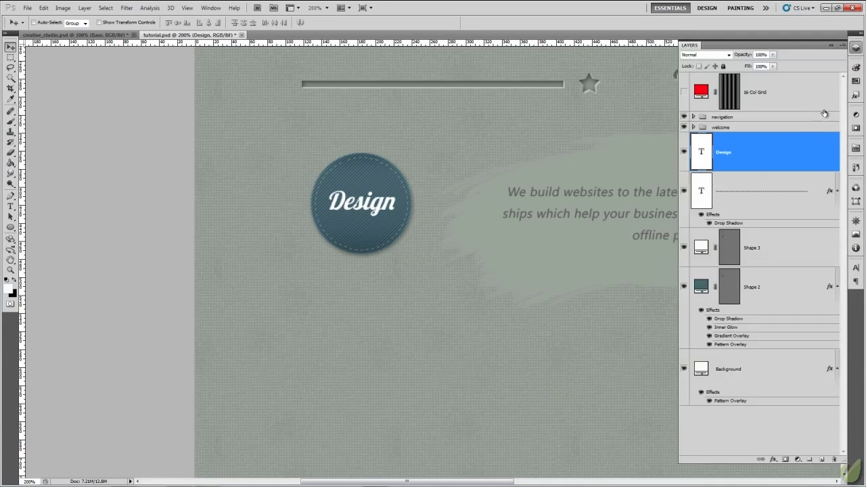
right_click(706, 154)
left_click(731, 170)
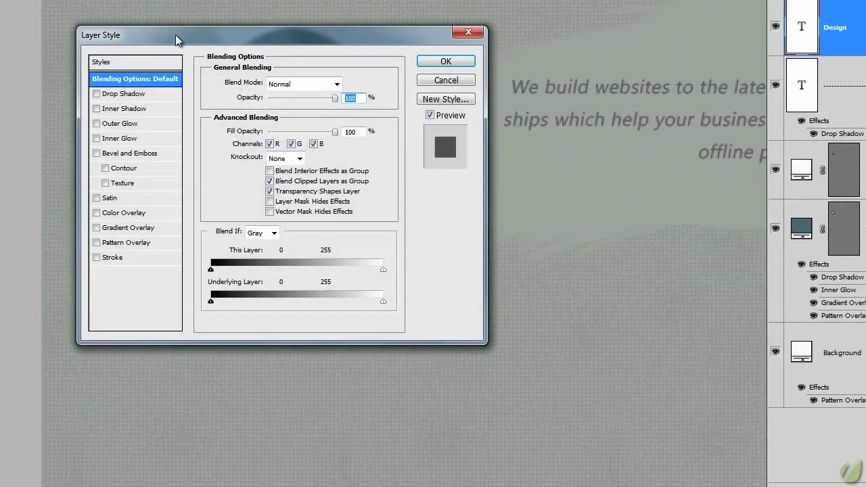
left_click_drag(174, 39, 498, 146)
left_click(445, 198)
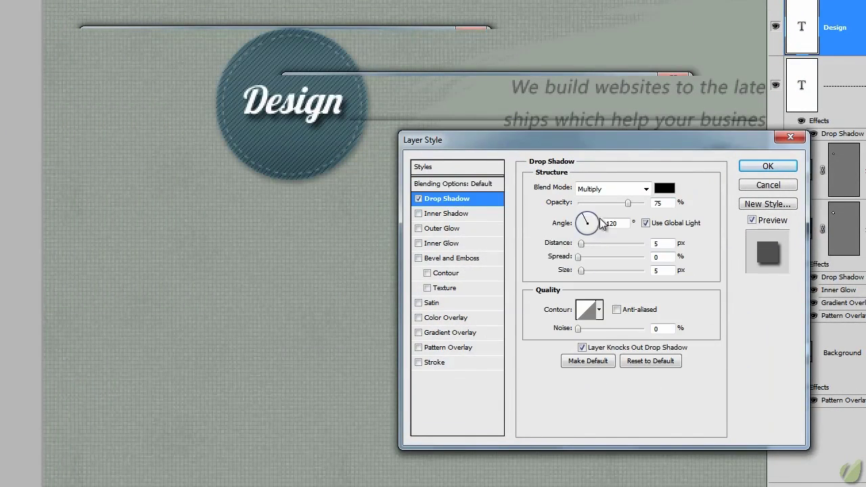
double_click(662, 243)
type("2")
key("Tab")
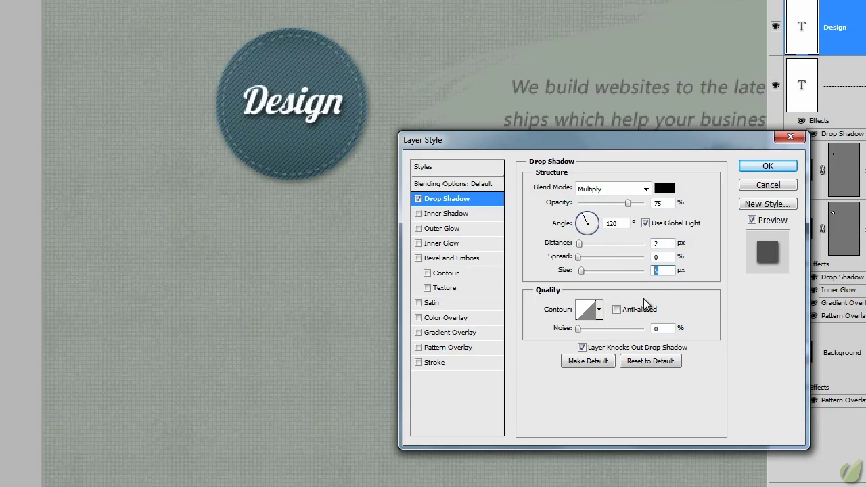
type("2")
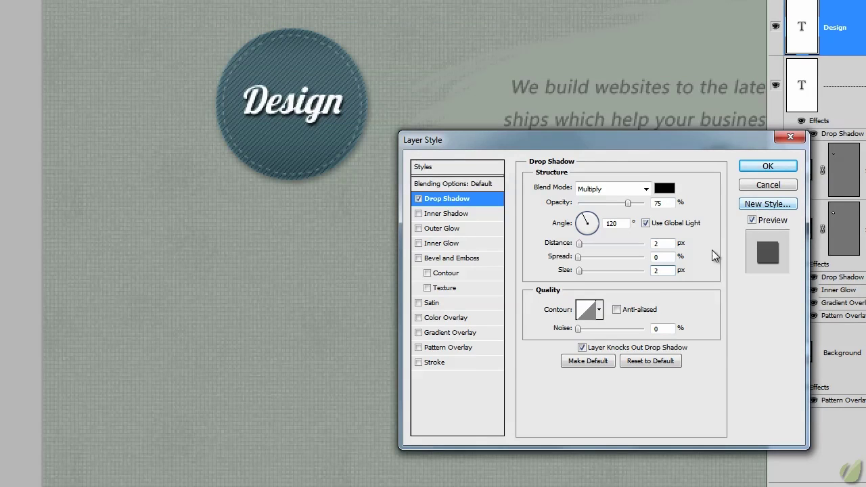
left_click_drag(628, 204, 610, 209)
left_click(768, 166)
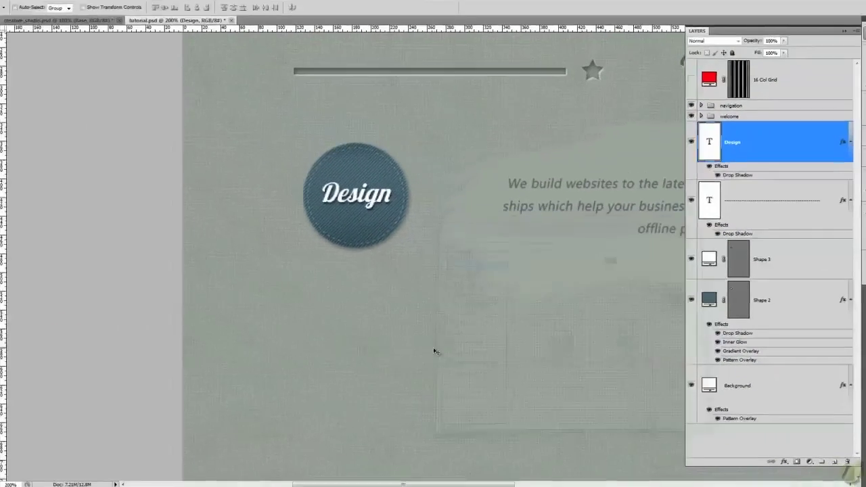
Compare the badge at 100% zoom with the creative_studio.psd version and nudge the Design text slightly up and left.
key("ctrl+minus")
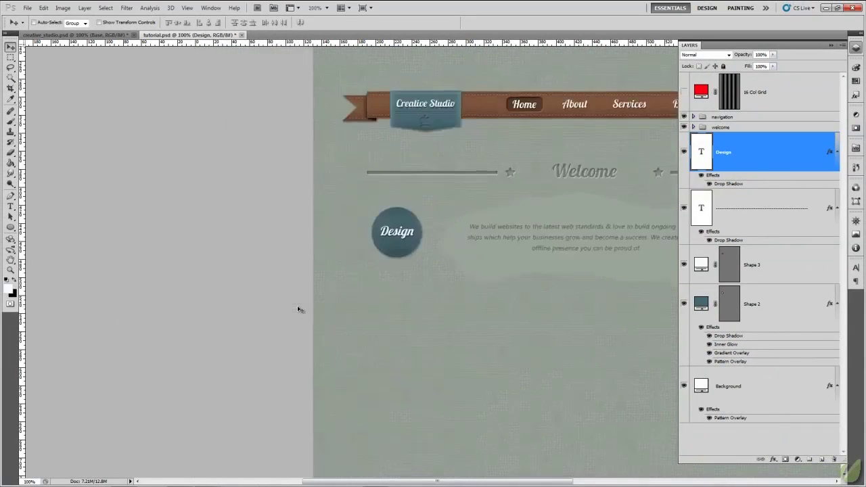
key("ctrl+minus")
key("ctrl+plus")
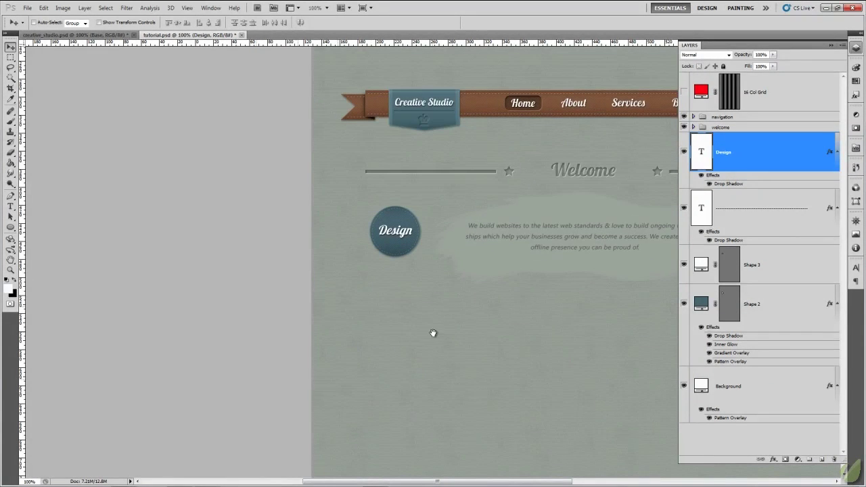
scroll(434, 332, "right", 5)
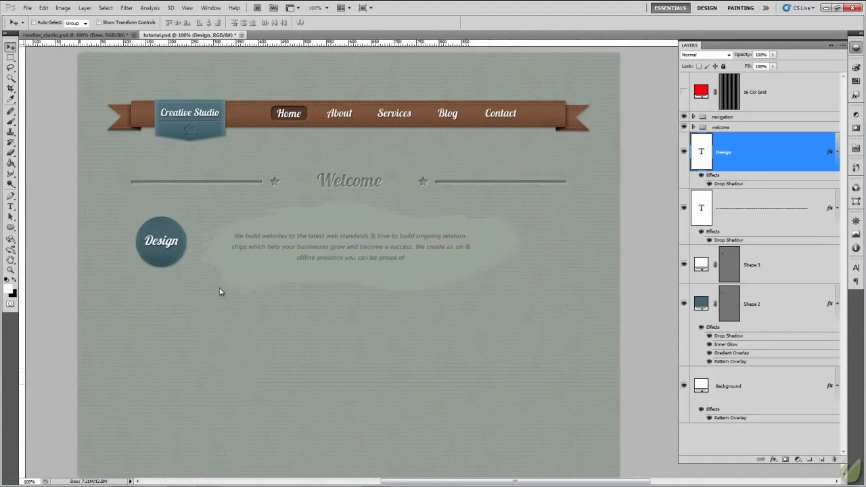
left_click(105, 35)
left_click(168, 35)
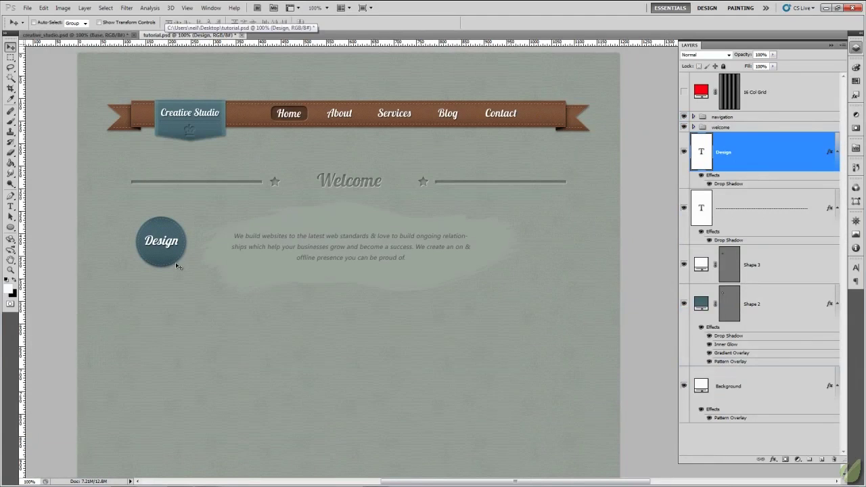
key("Up")
key("Left")
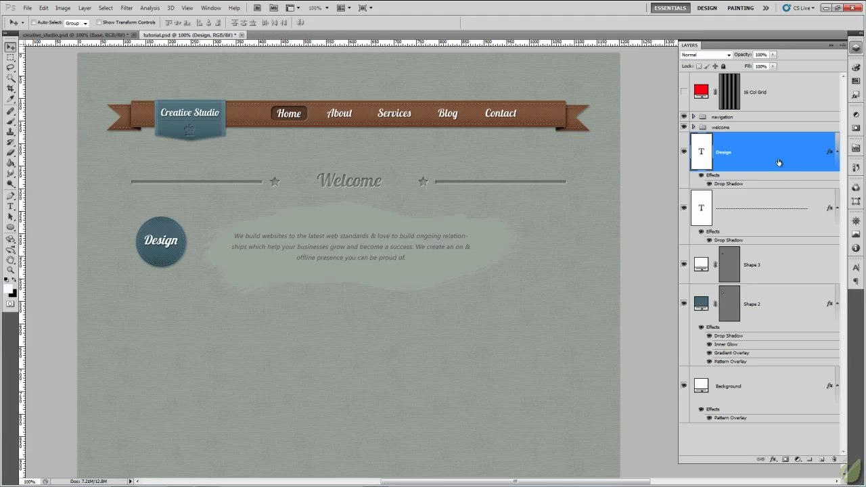
Move the Design text layer directly above the Shape 2 circle layer and align the two on their vertical centres.
left_click_drag(779, 163, 777, 287)
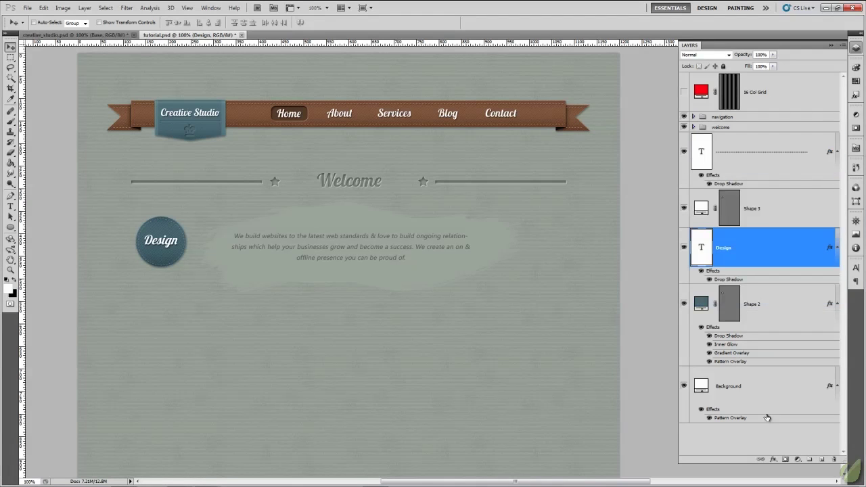
left_click(790, 315, "shift")
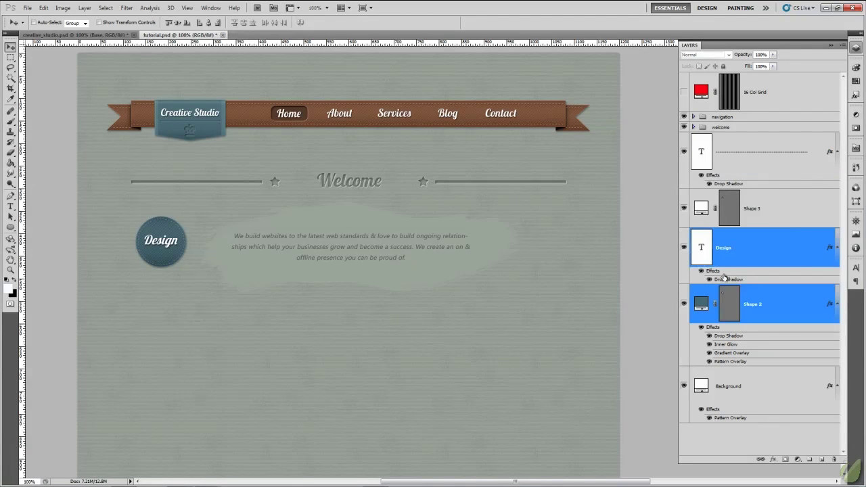
left_click(178, 25)
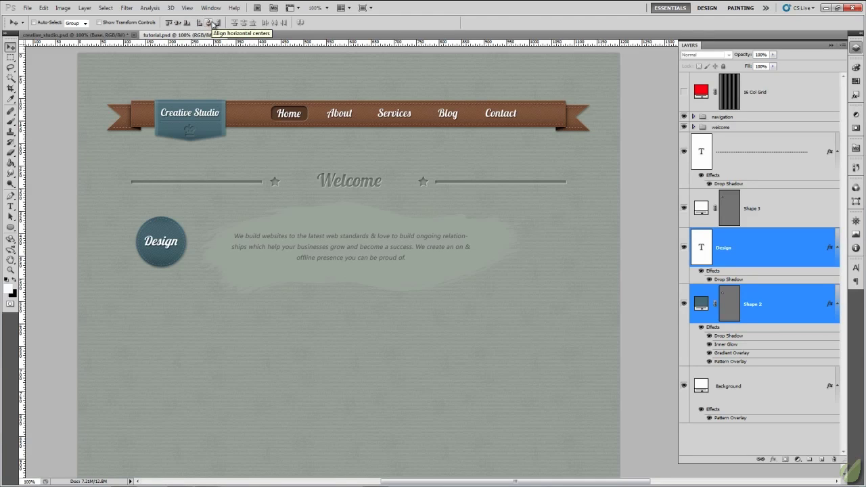
Group the stitch text, Shape 3, Design text and Shape 2 layers and name the group "design badge".
left_click(773, 268)
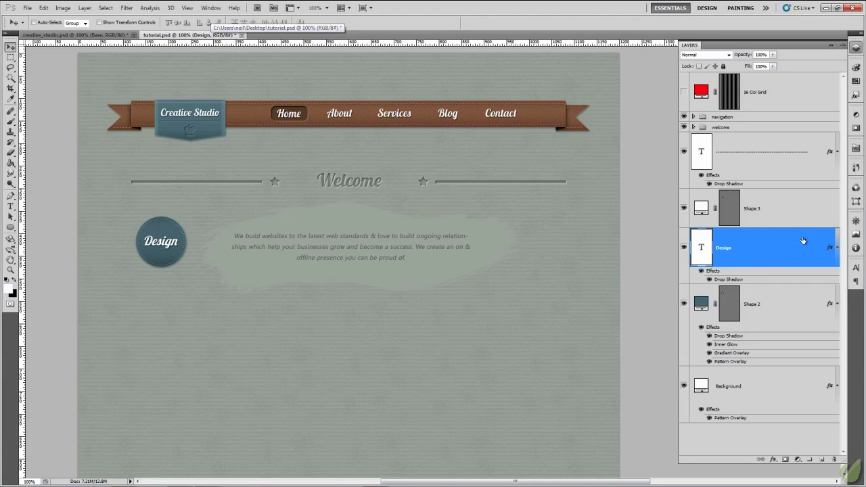
left_click(780, 211)
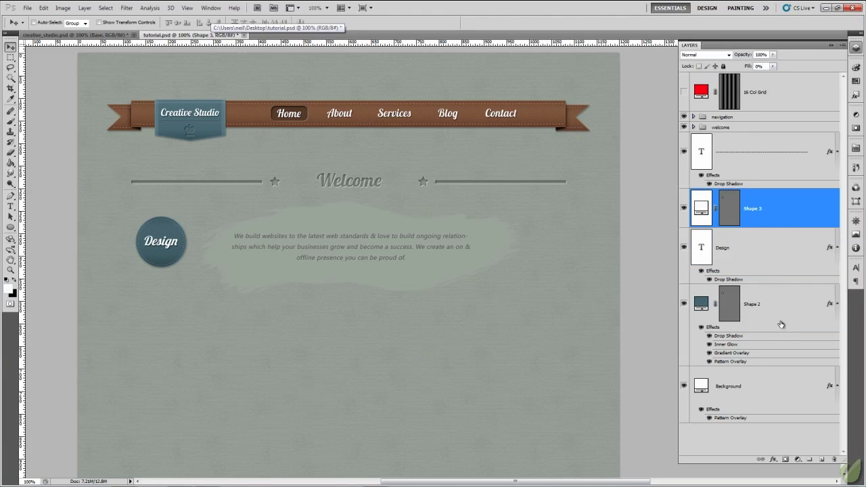
left_click(756, 161)
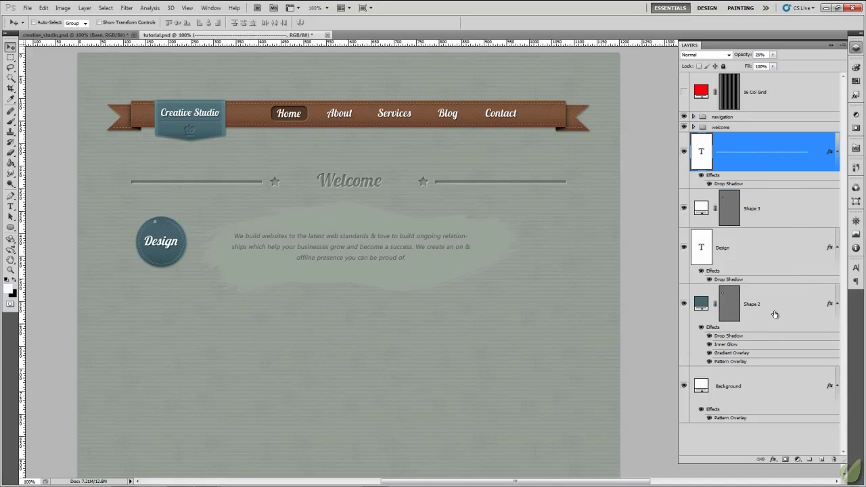
left_click(772, 315, "shift")
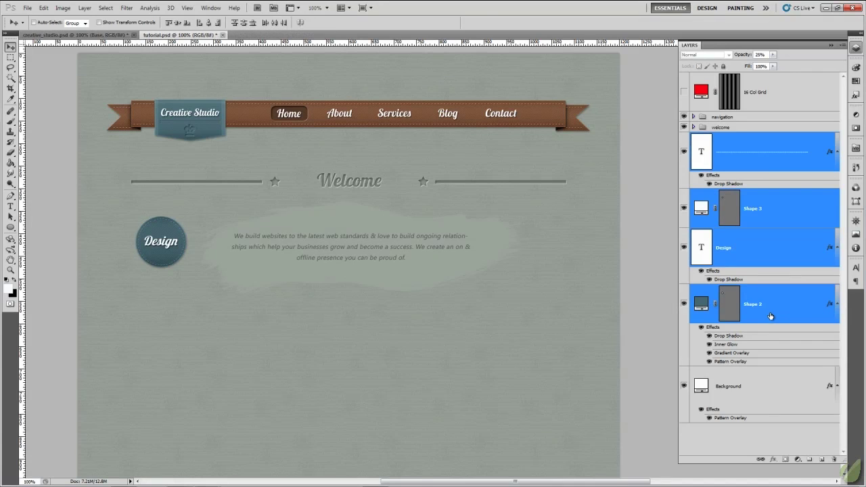
key("ctrl+g")
double_click(722, 138)
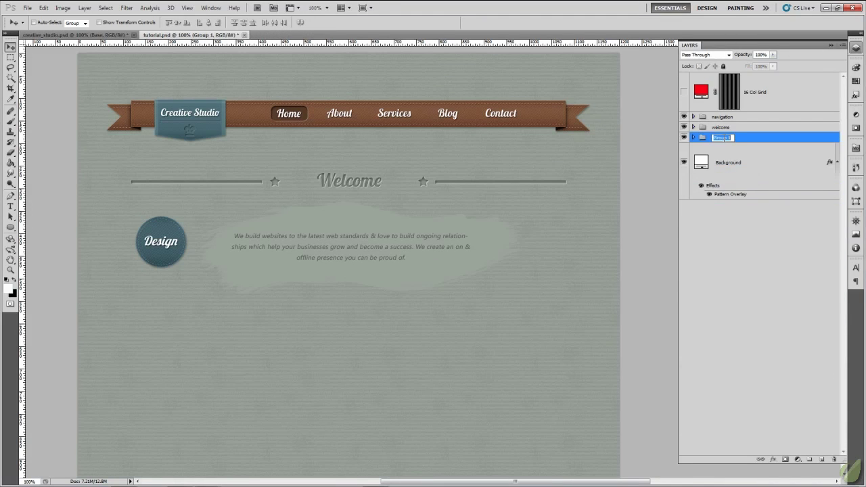
type("design badge")
key("Return")
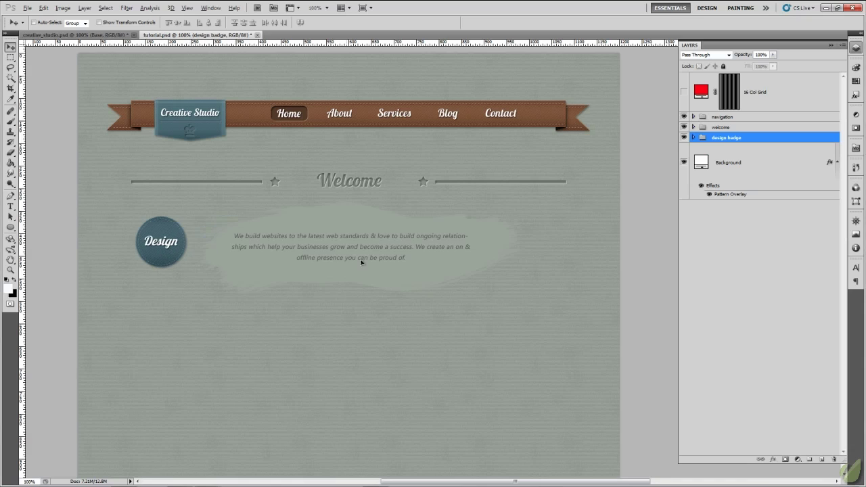
Duplicate the design badge group to the opposite side of the welcome text and change the copy's label to "Develop", centred in its circle.
left_click_drag(496, 259, 555, 260)
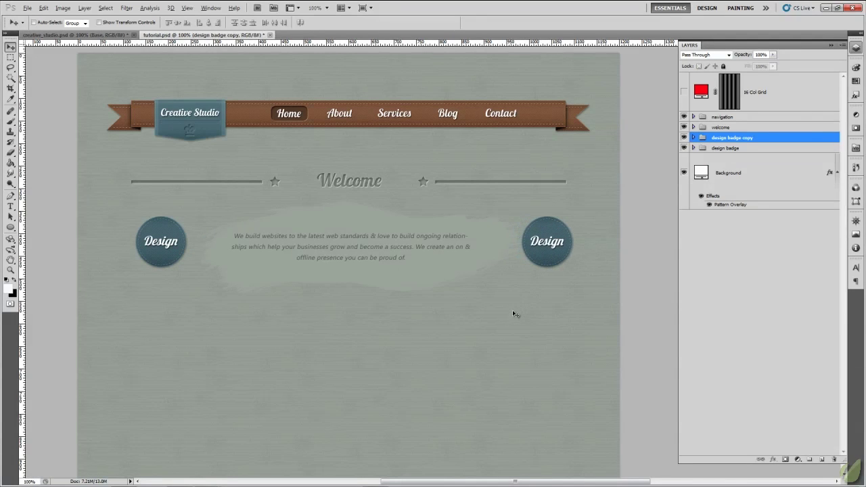
left_click(693, 138)
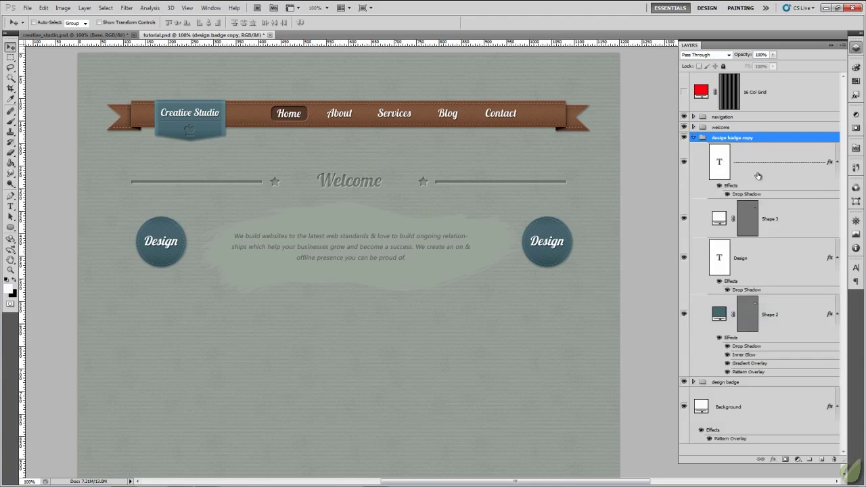
double_click(722, 259)
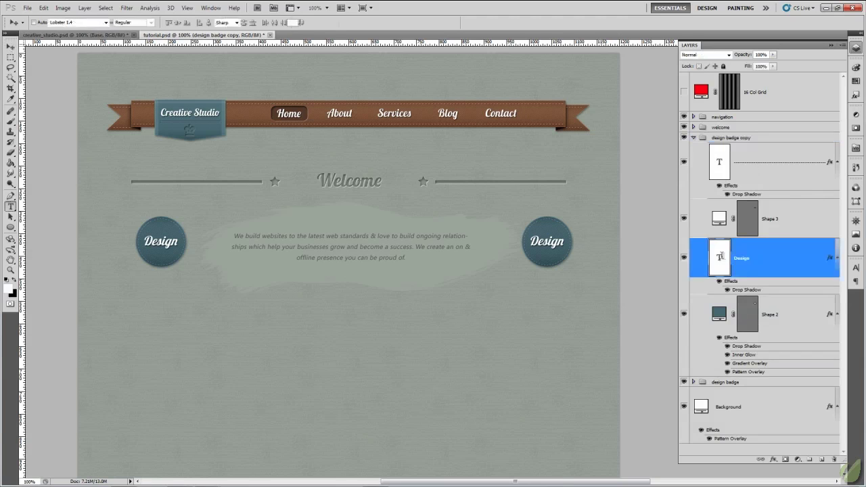
type("Dev")
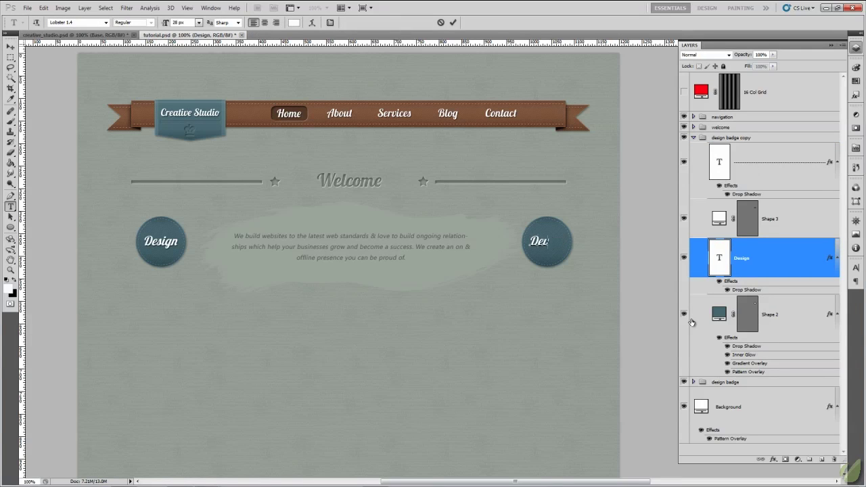
type("elop")
left_click(453, 22)
key("v")
left_click_drag(545, 257, 545, 257)
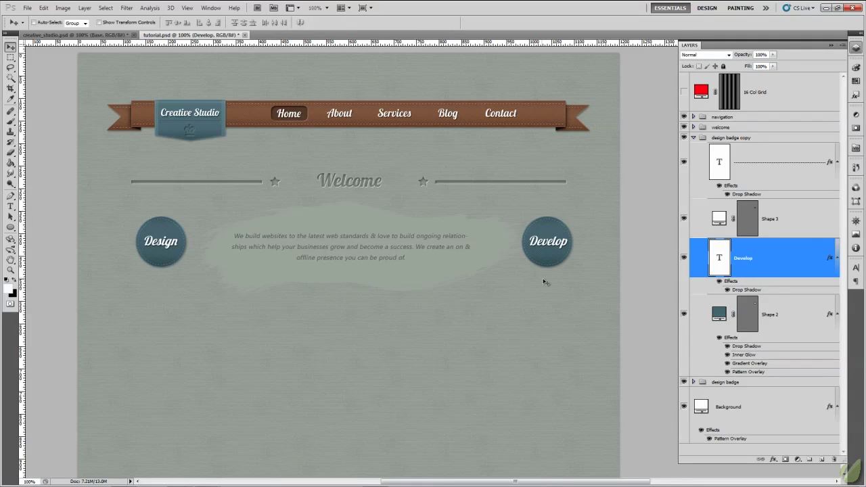
left_click(692, 137)
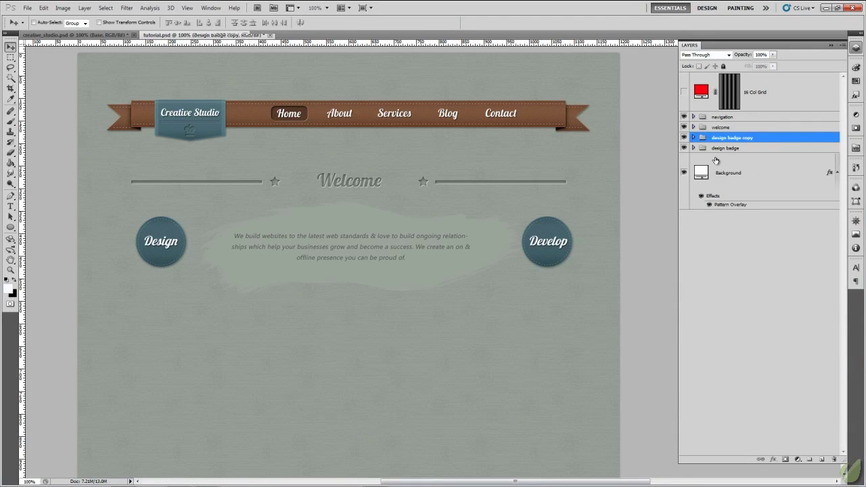
Show the guides and nudge both badge groups left until the Design badge lines up with the outer left column guide.
left_click(744, 148, "shift")
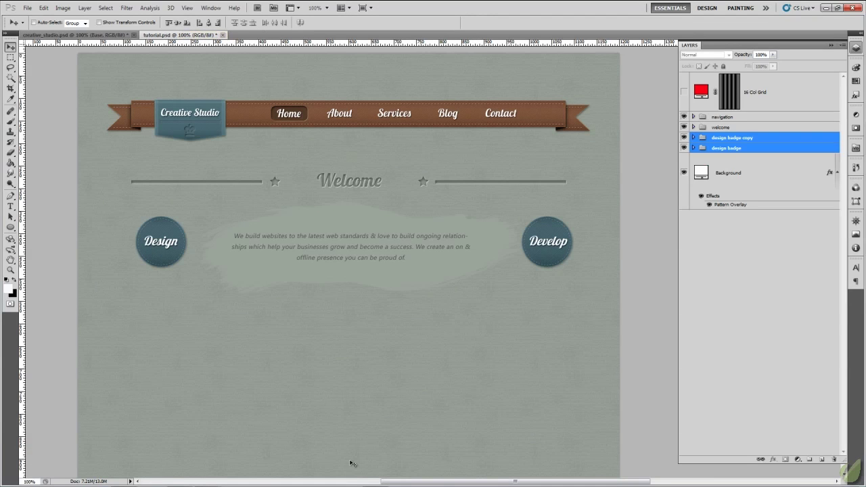
key("ctrl+semicolon")
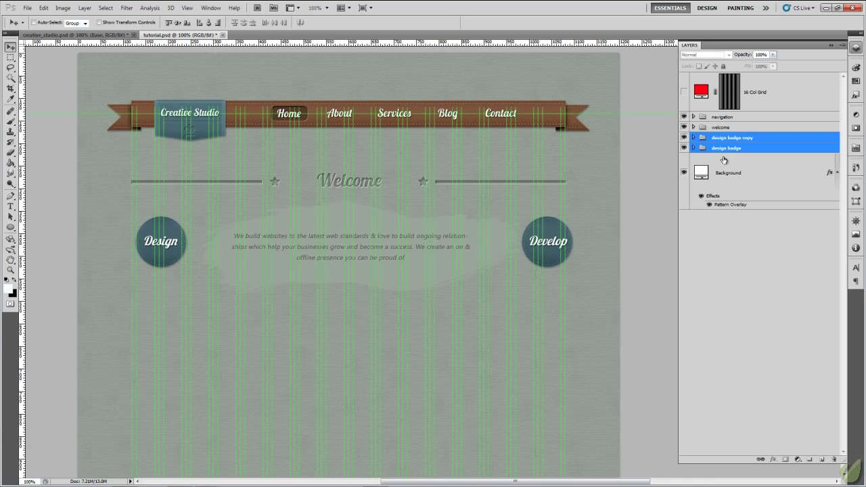
key("Left")
key("Left")
key("Left")
key("Left")
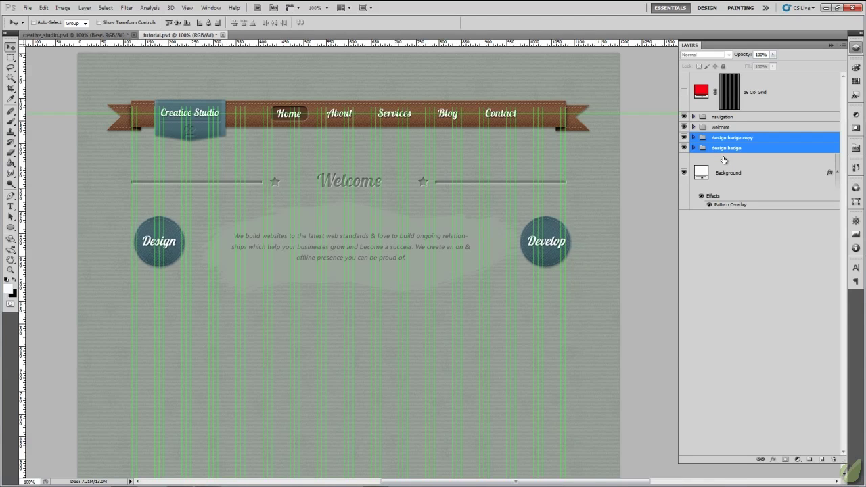
key("Left")
key("Left")
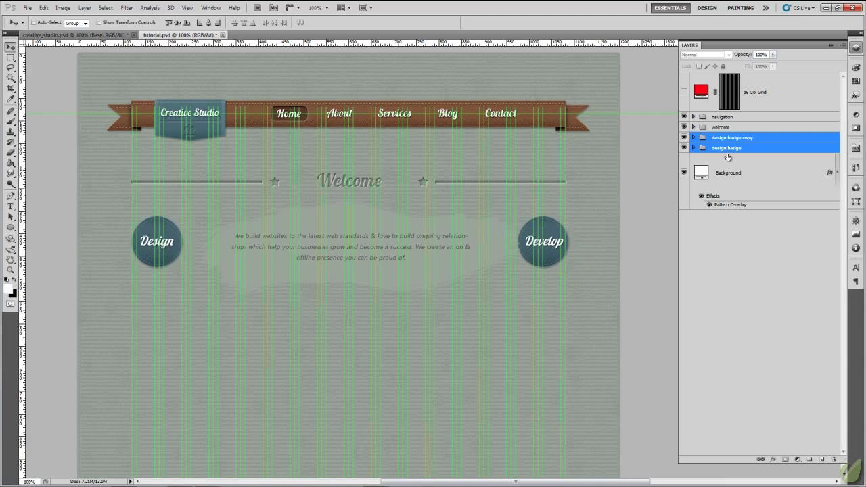
Nudge the Develop badge group left until its edge lines up with the outer right column guide.
left_click(739, 137)
key("Left")
key("Left")
key("Left")
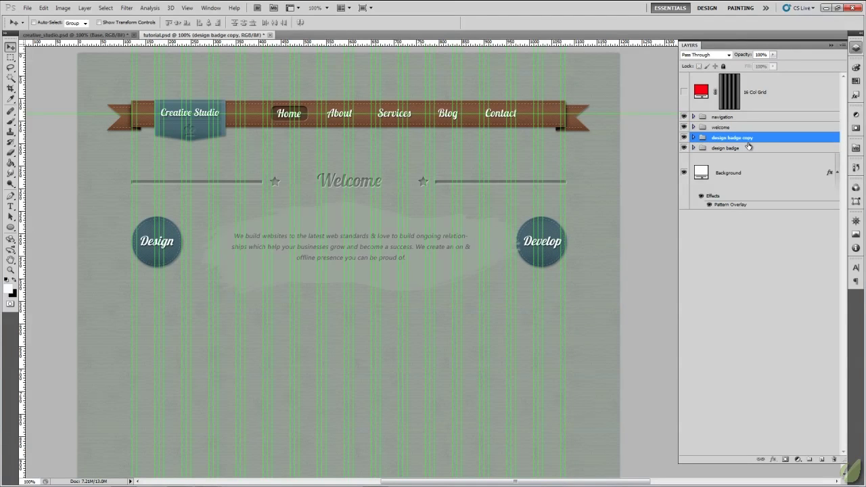
key("Left")
Nudge the welcome group slightly left so the heading bars line up with the outer column guides.
left_click(730, 127)
key("Left")
key("Left")
key("Left")
key("Left")
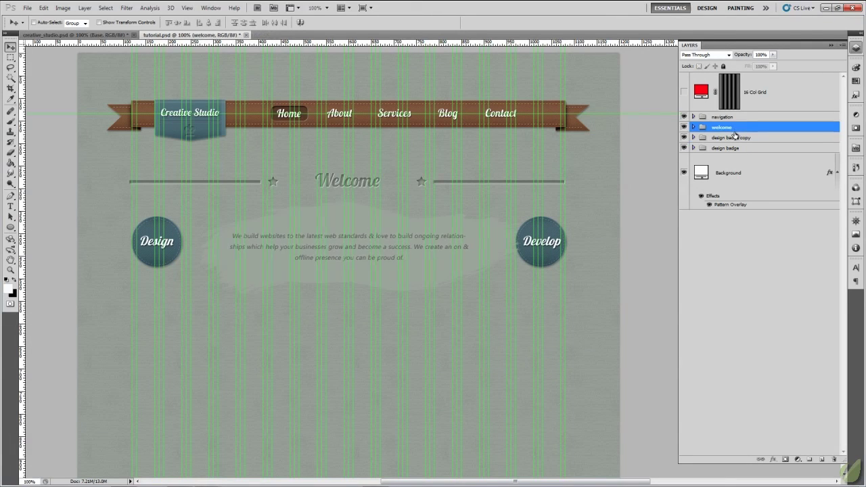
key("Right")
key("Right")
key("Right")
key("Right")
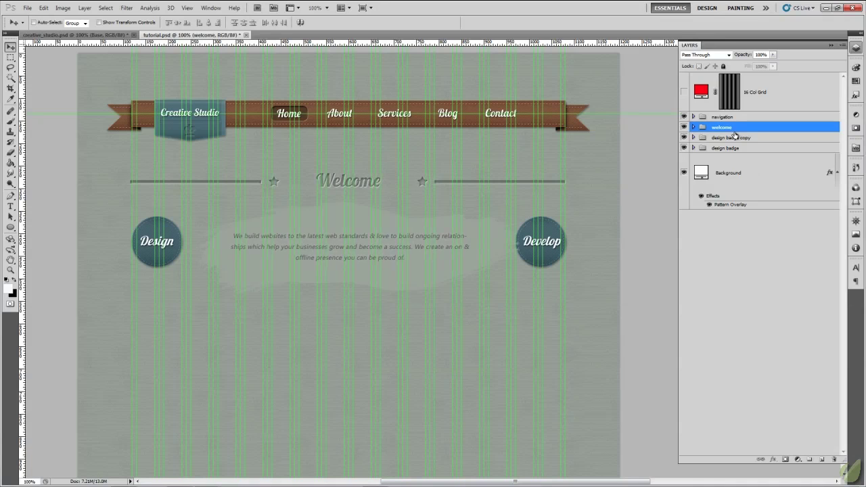
Nudge the welcome paragraph and its brush strokes layer left until they sit centred between the two badges.
left_click(692, 127)
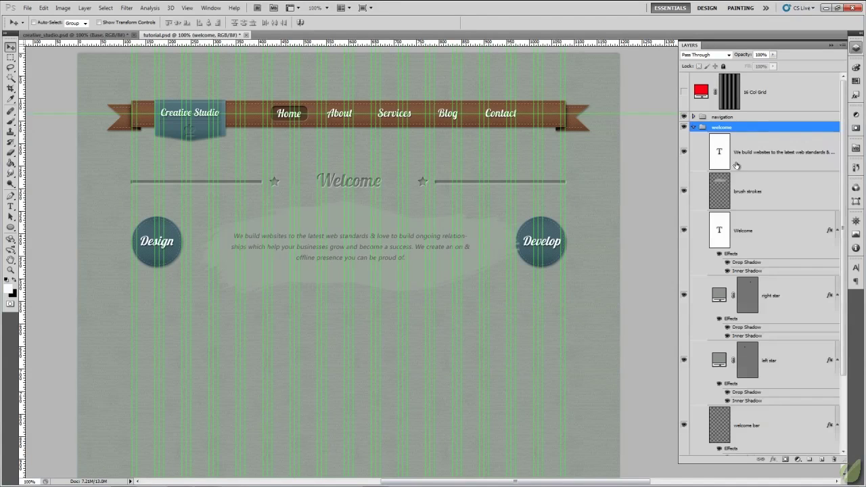
left_click(749, 154)
left_click(763, 190, "shift")
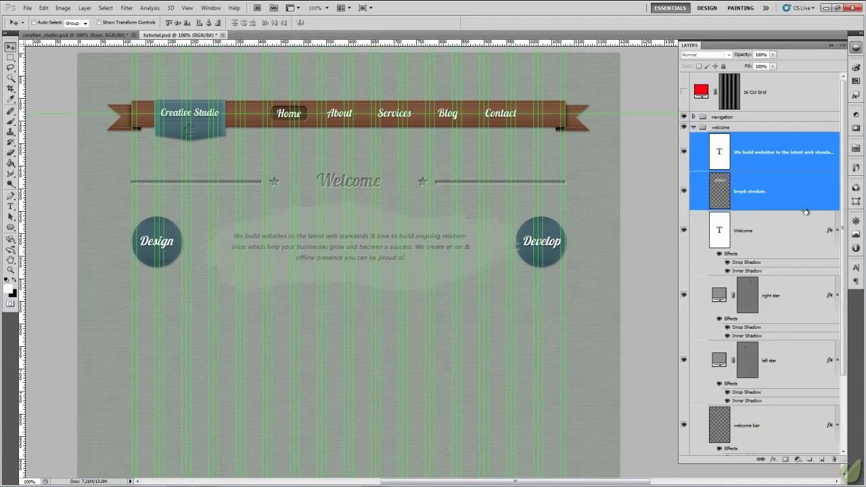
key("Left")
key("Left")
key("Left")
key("Left")
key("Left")
key("Left")
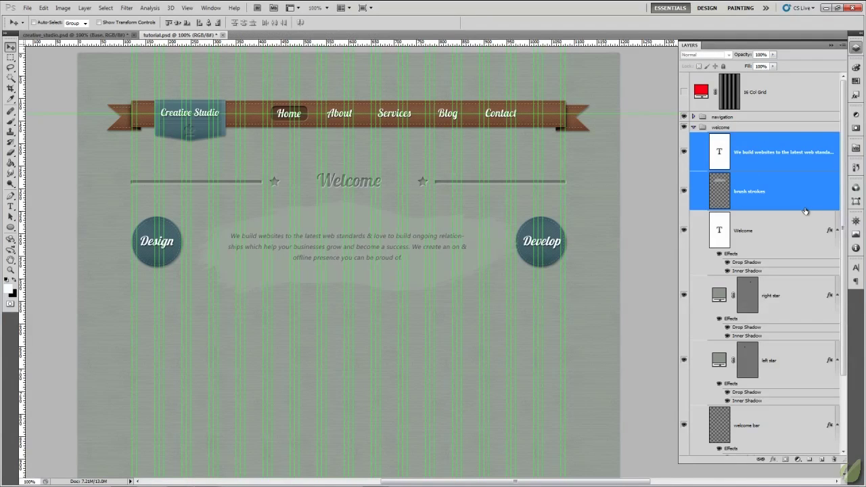
key("Left")
key("Left")
key("Left")
key("Left")
key("Left")
key("Left")
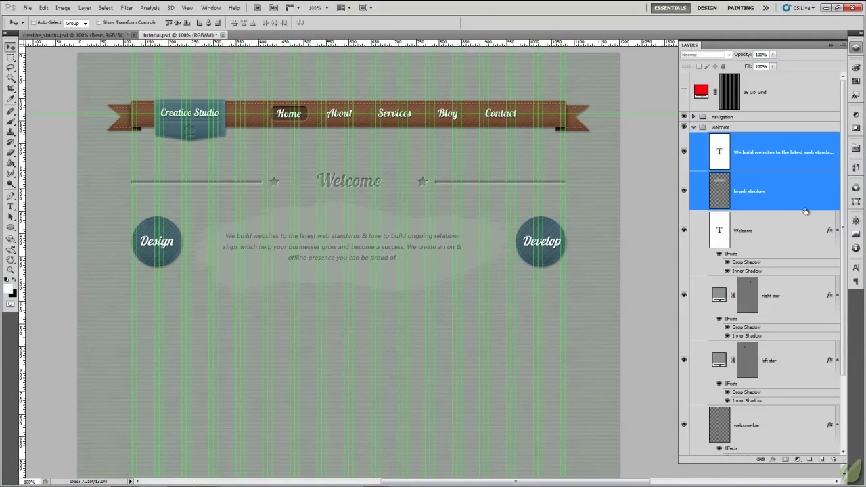
left_click(693, 127)
Rename the copied badge group as "develop badge" and hide the guides.
left_click(684, 138)
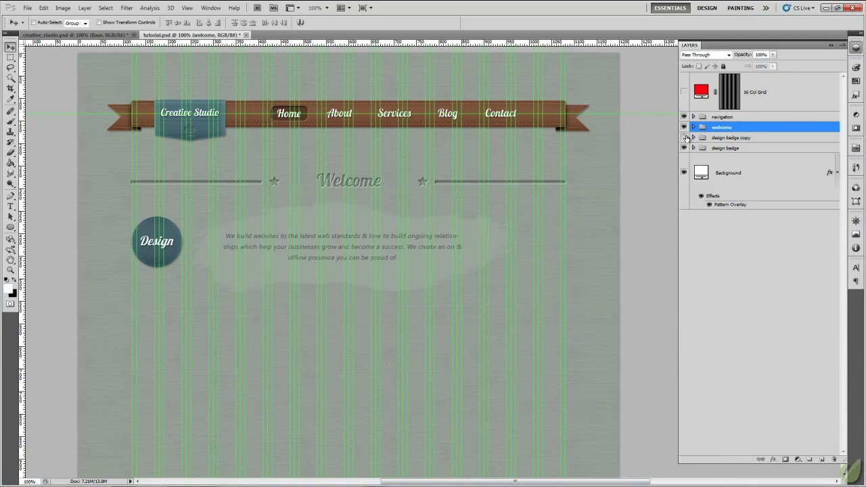
double_click(737, 138)
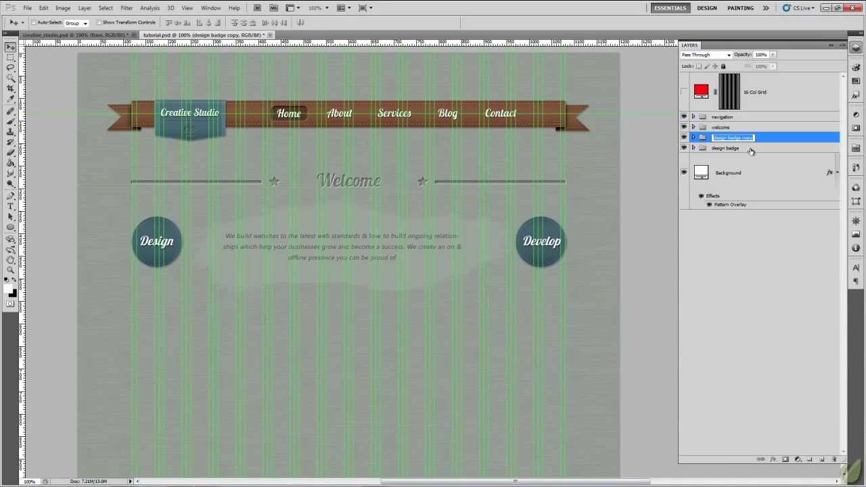
type("develop badge")
key("Return")
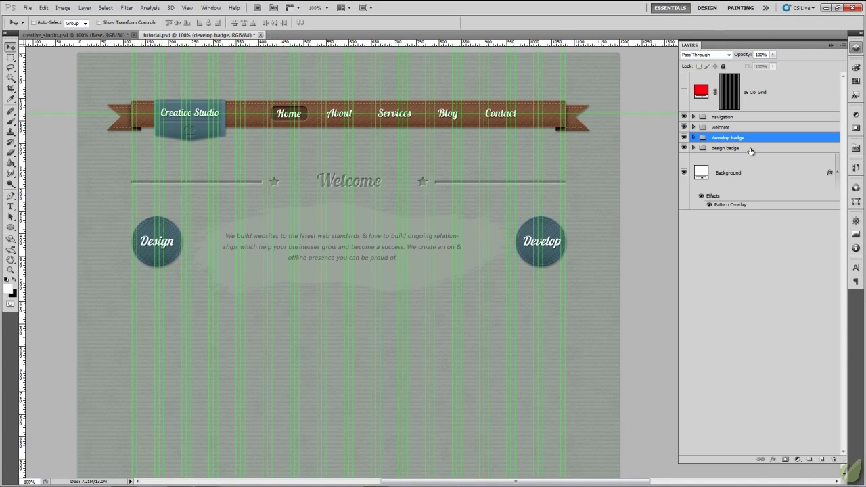
key("ctrl+semicolon")
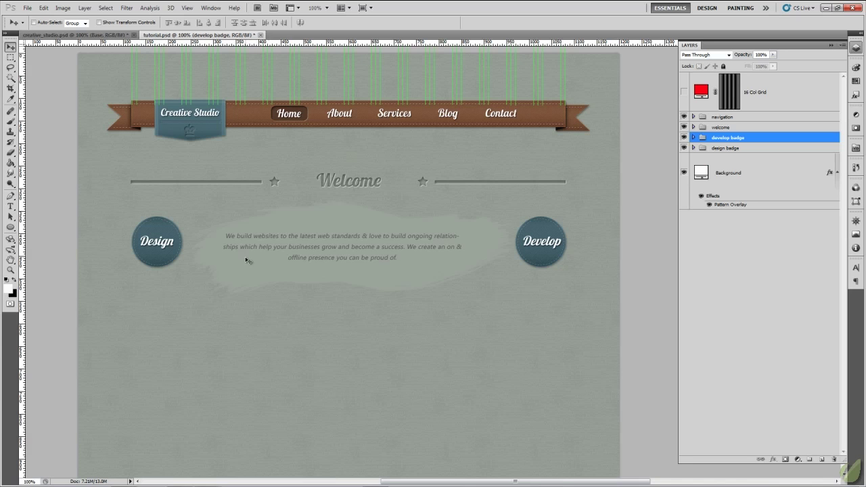
Examine the slider and services sections below the welcome area in creative_studio.psd and return to tutorial.psd.
left_click(71, 35)
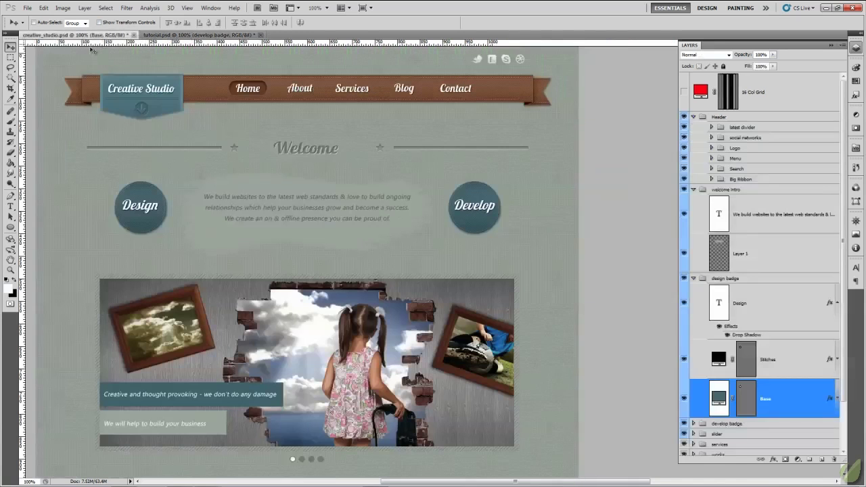
scroll(167, 379, "down", 8)
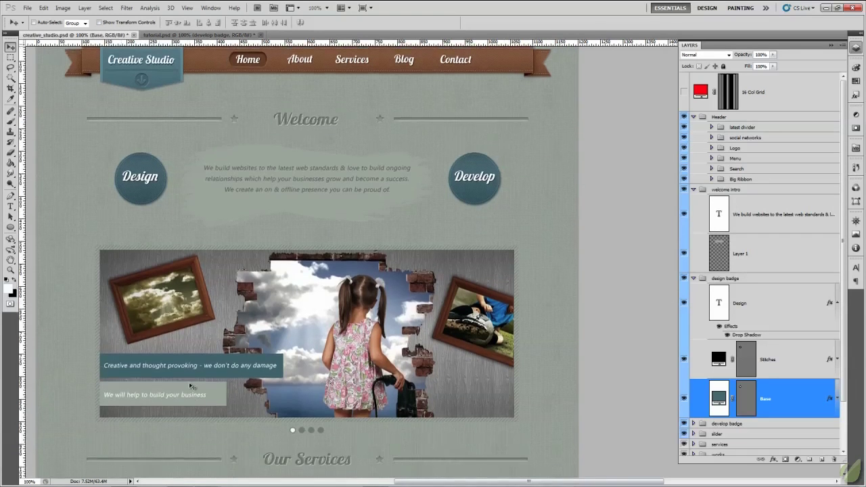
scroll(168, 379, "down", 1)
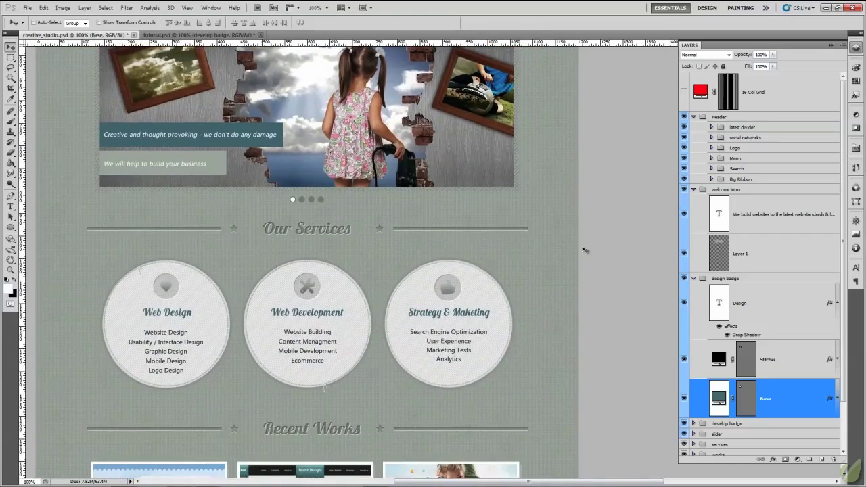
scroll(426, 286, "up", 8)
scroll(425, 287, "up", 2)
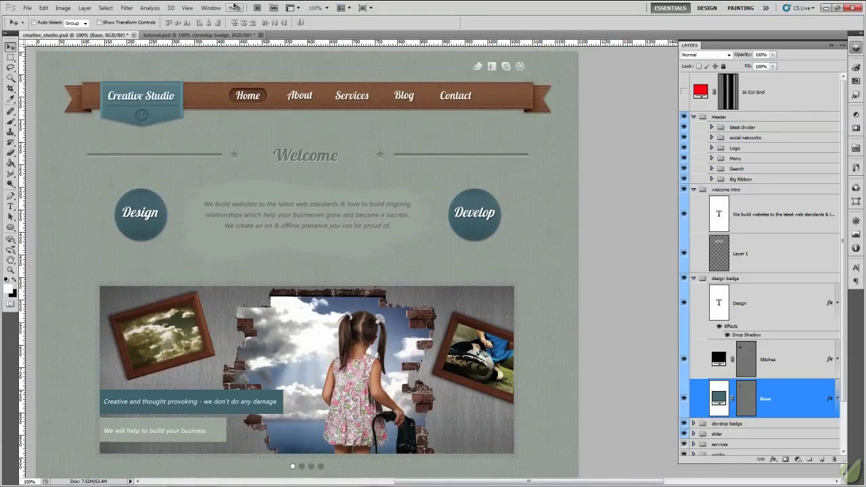
left_click(196, 35)
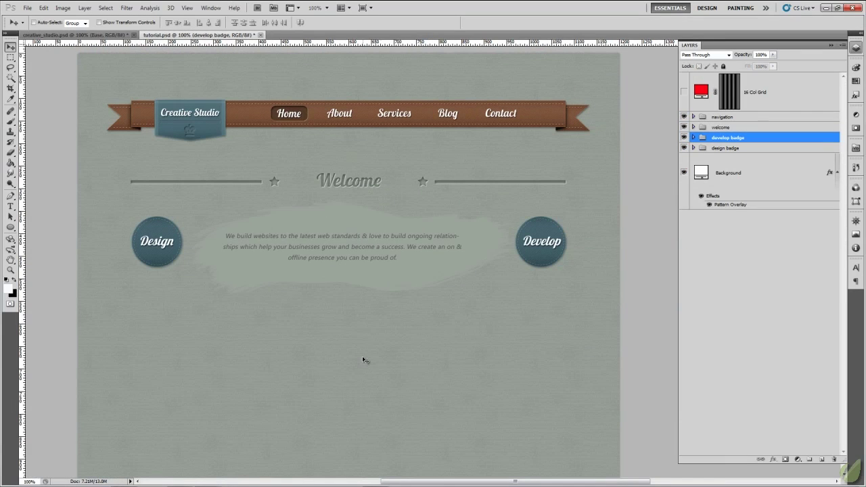